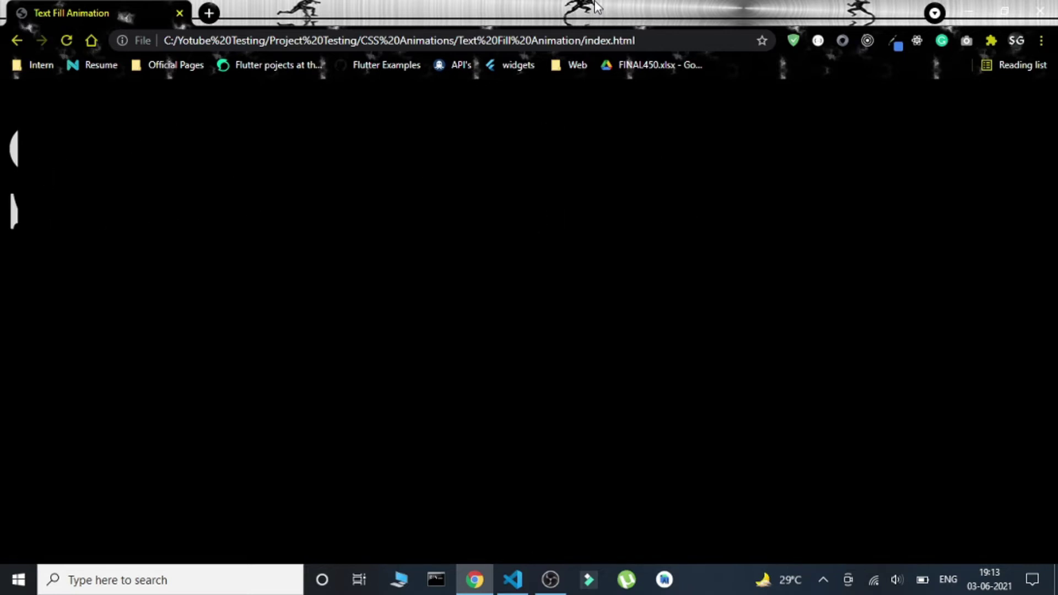
- Add a div holding an 'S.G. Codes' h1 to the index.html body, save, and start a new file
key(alt+Tab)
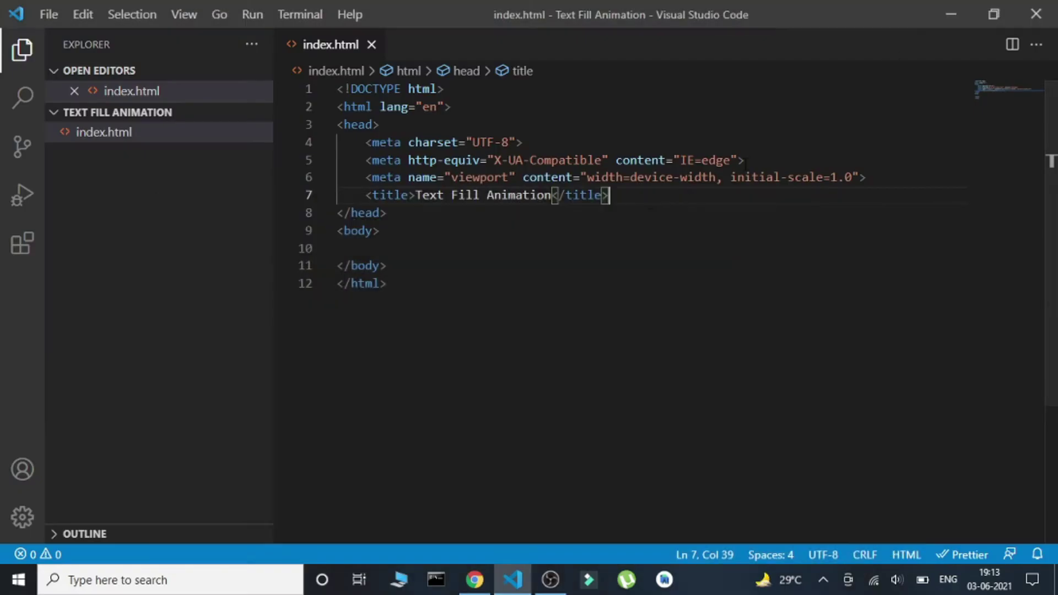
click(510, 246)
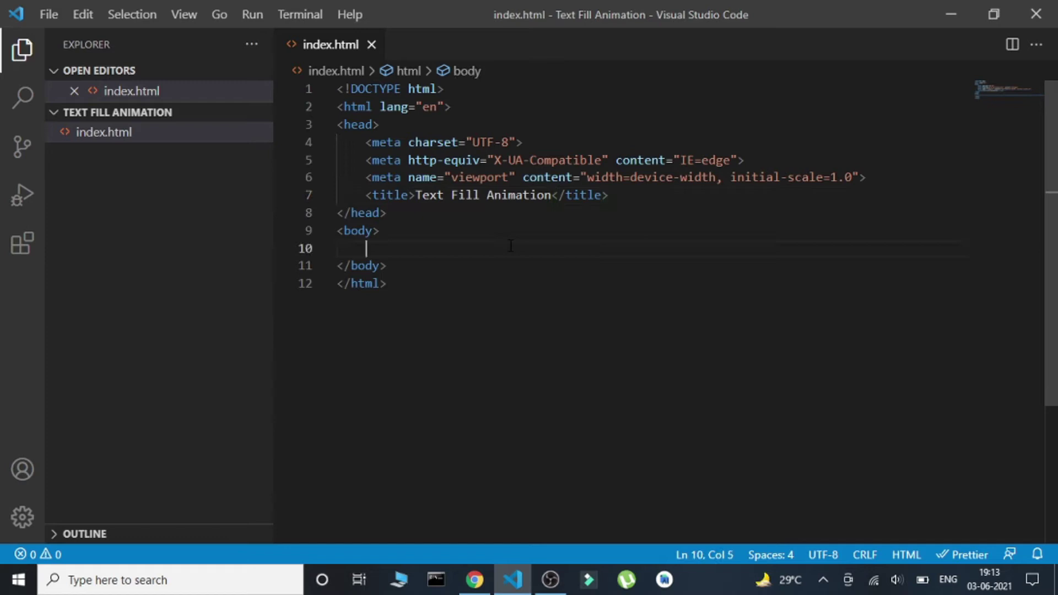
text(<div>)
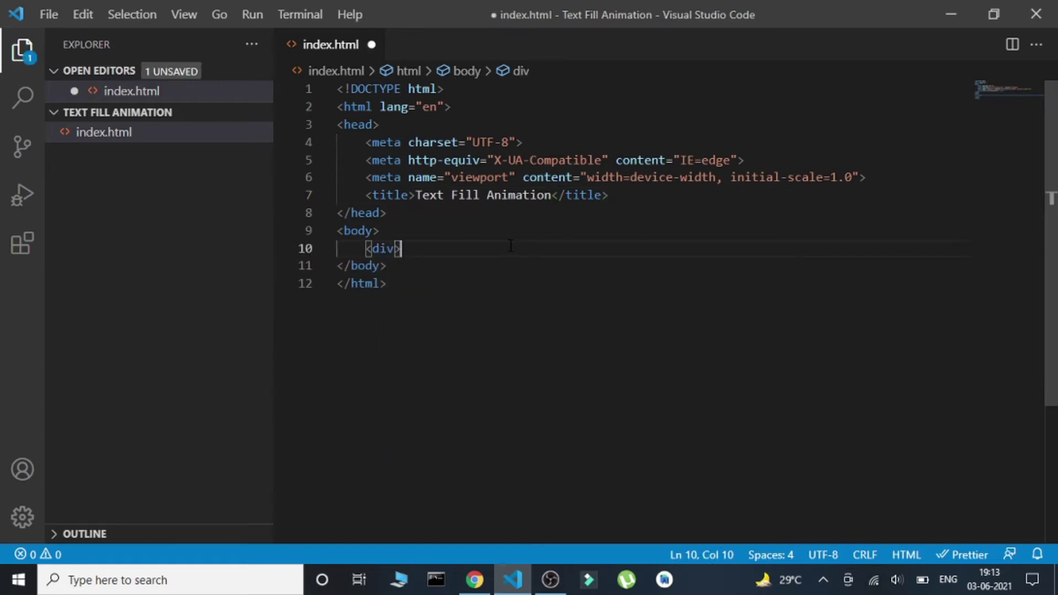
key(Return)
text(<h1>)
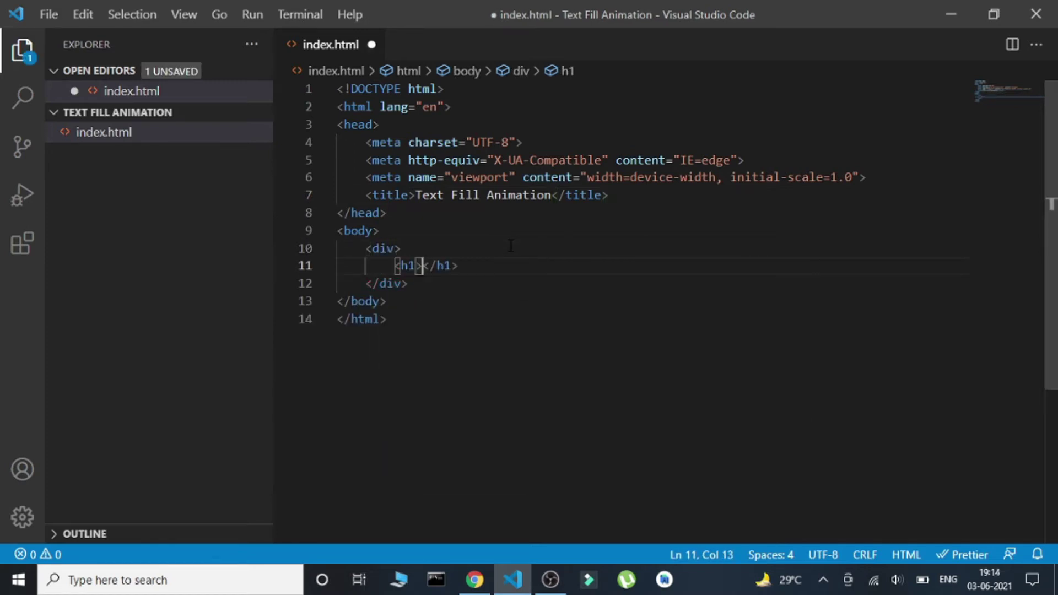
text(S.G. Code)
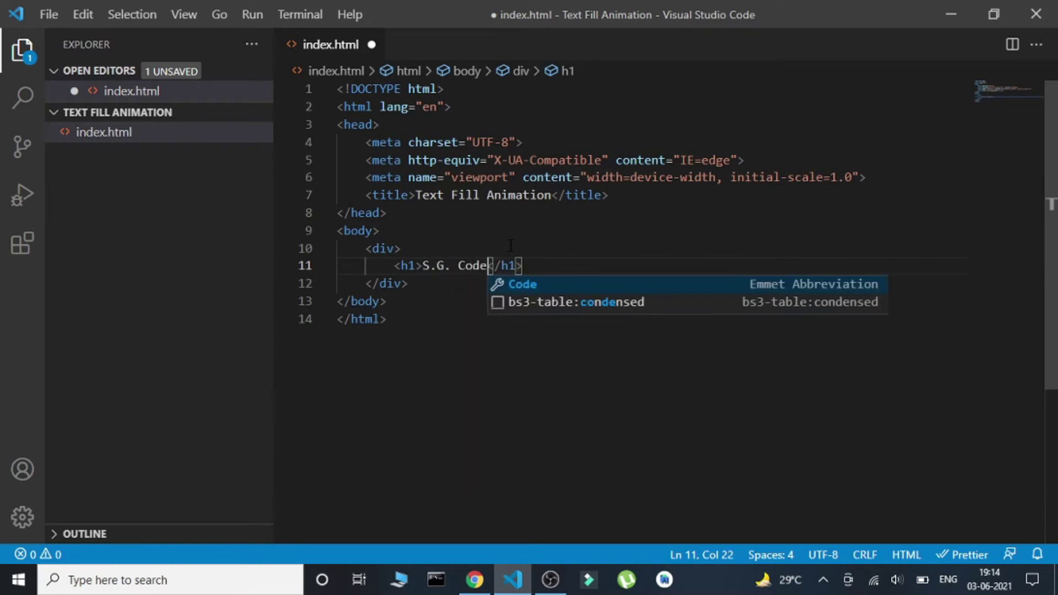
text(s)
key(ctrl+s)
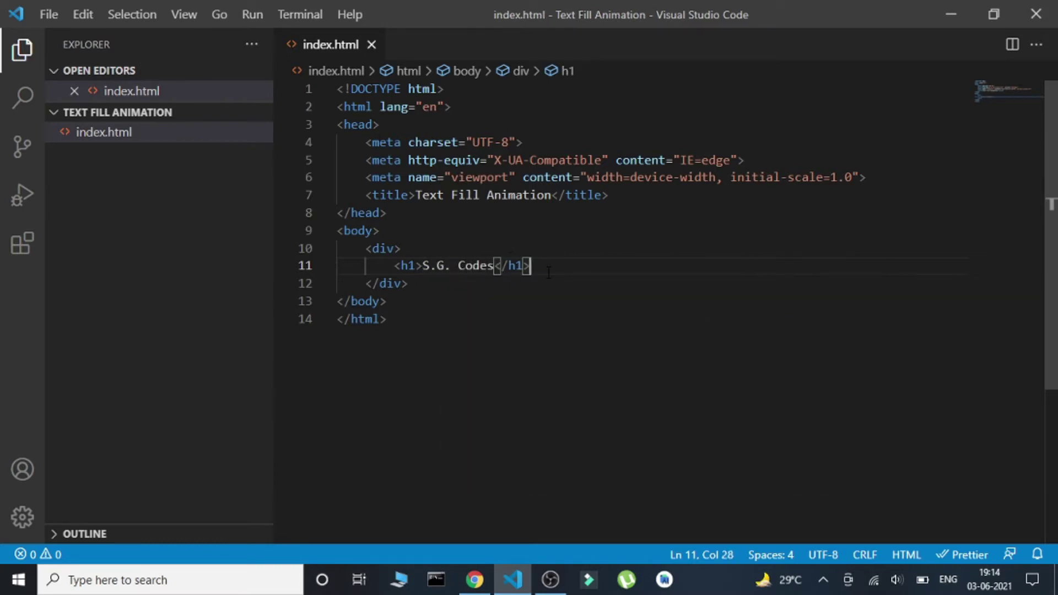
click(192, 112)
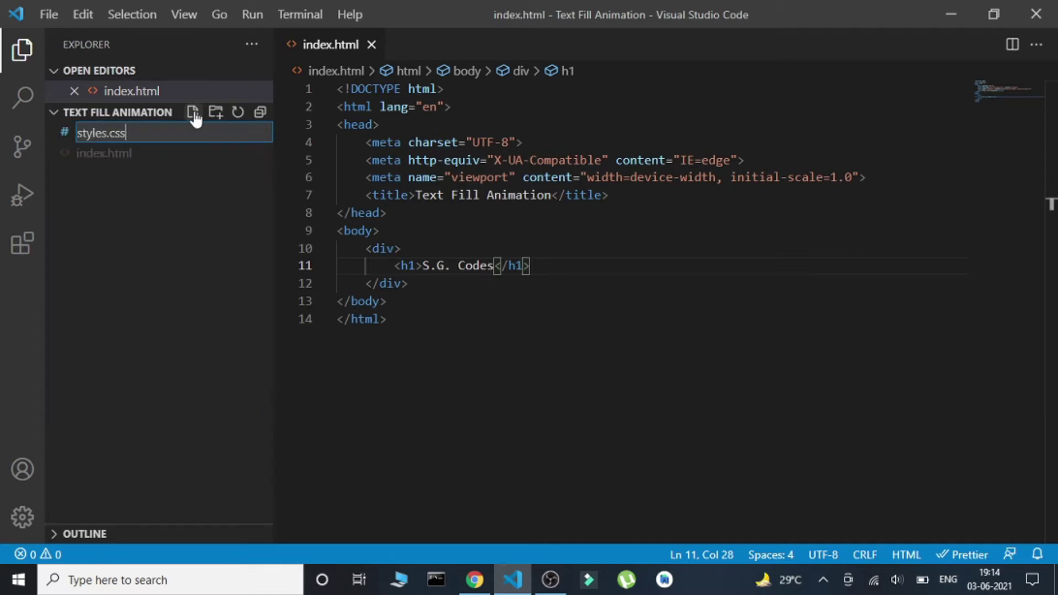
- Name the file styles.css, add a ./styles.css stylesheet link in the index.html head, and save
key(Return)
click(315, 38)
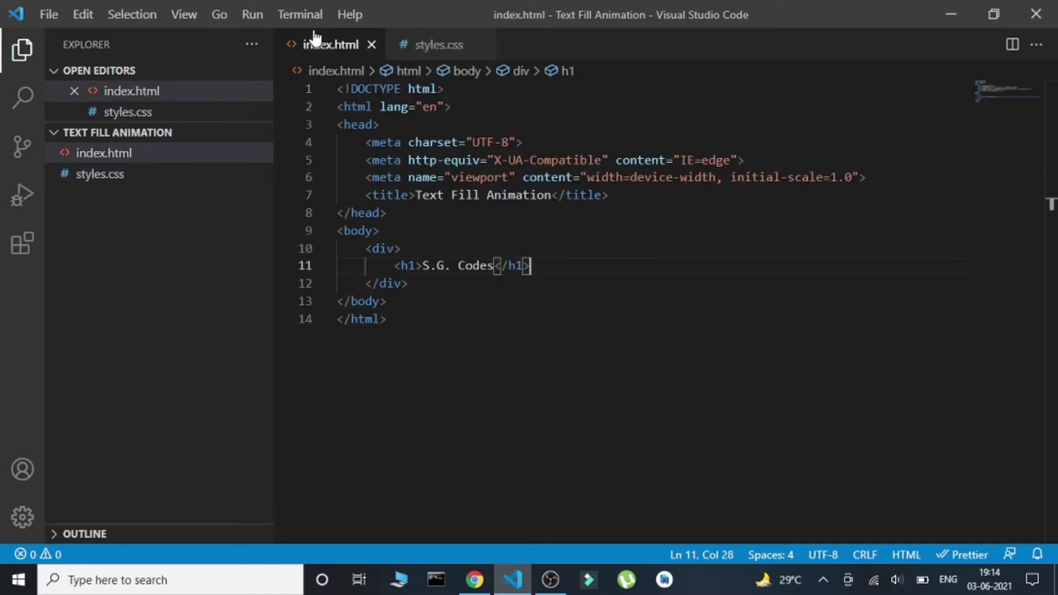
click(631, 195)
key(Return)
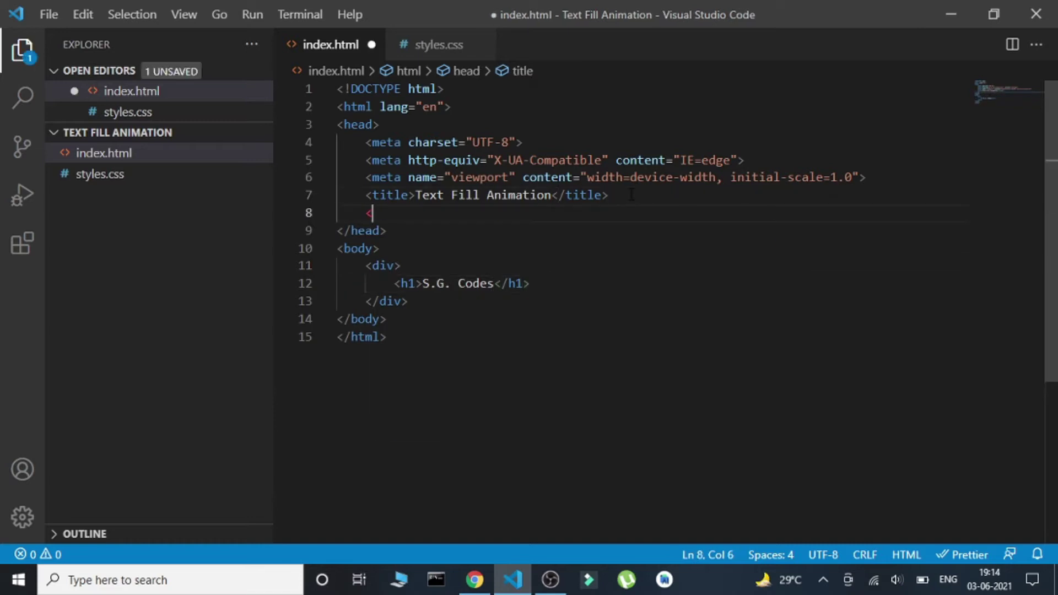
text(<link href)
key(Return)
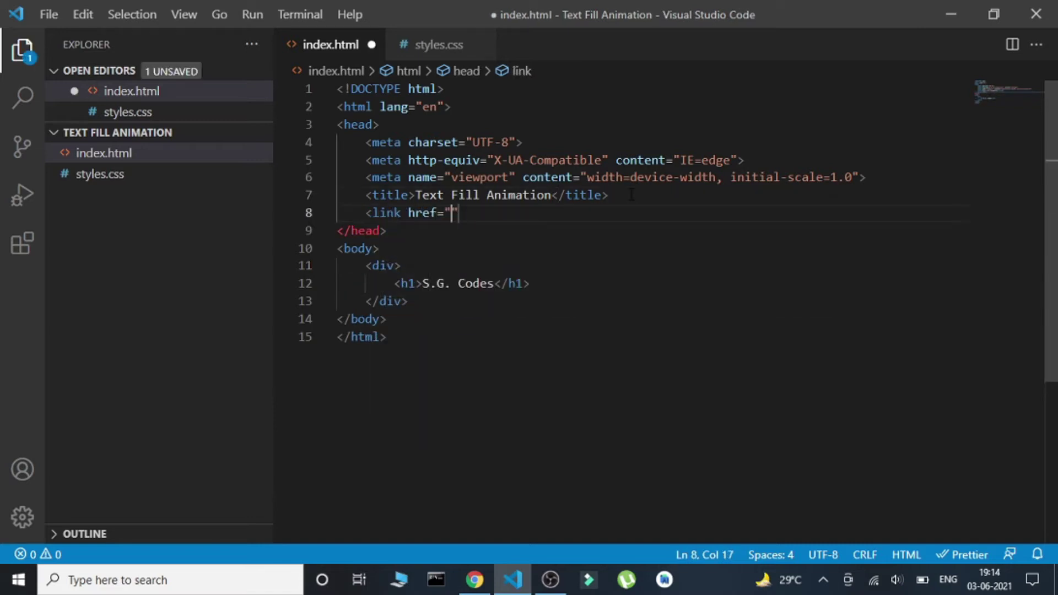
text(./styles.css" r)
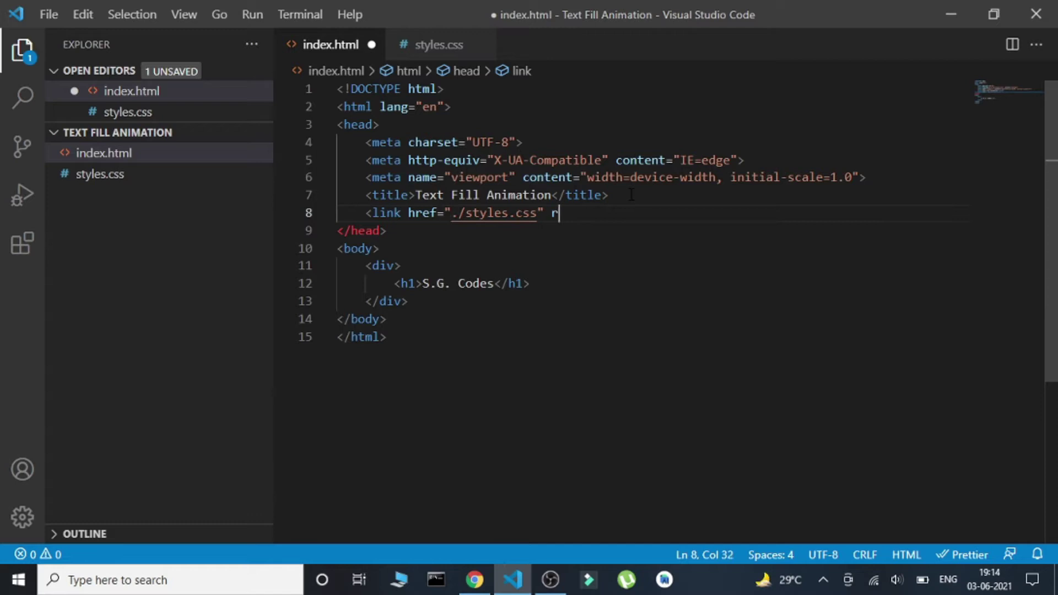
text(el='styleshe)
text(et'>)
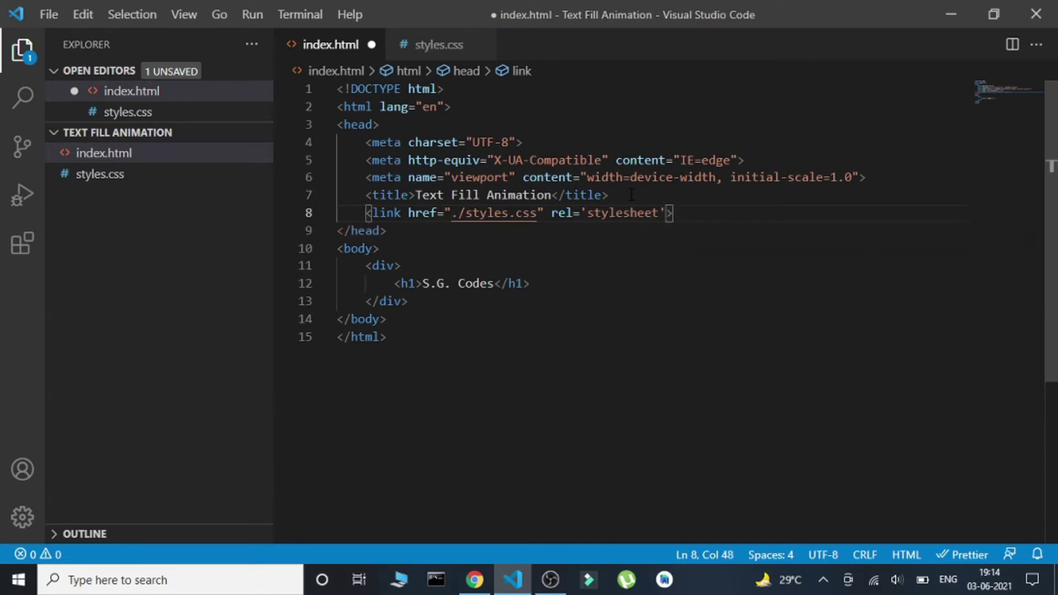
key(ctrl+s)
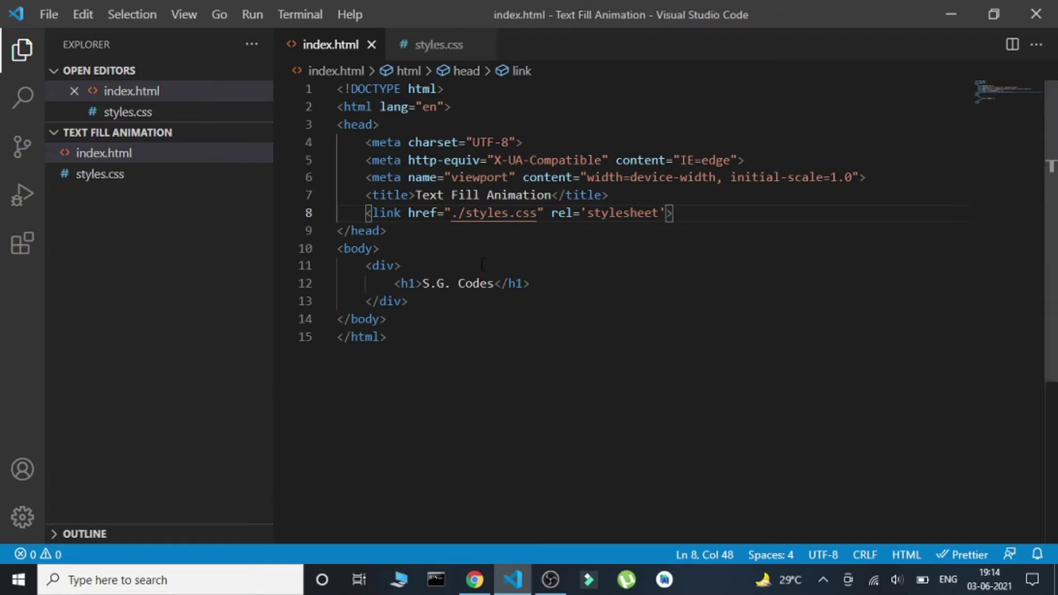
drag(395, 282, 513, 283)
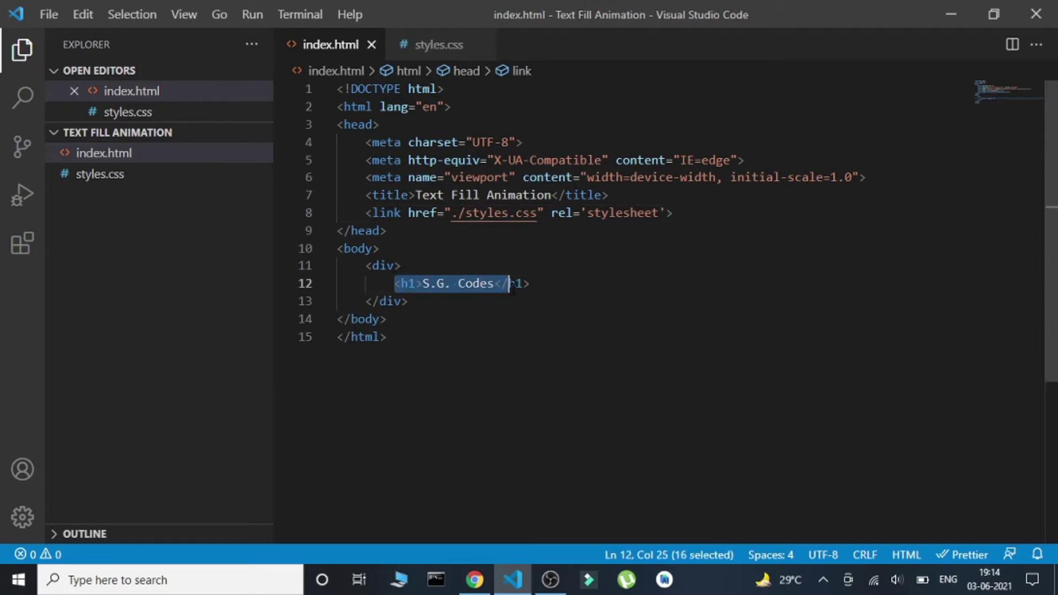
click(521, 283)
- Give the h1 rule in styles.css margin, padding and inline-block display
click(430, 50)
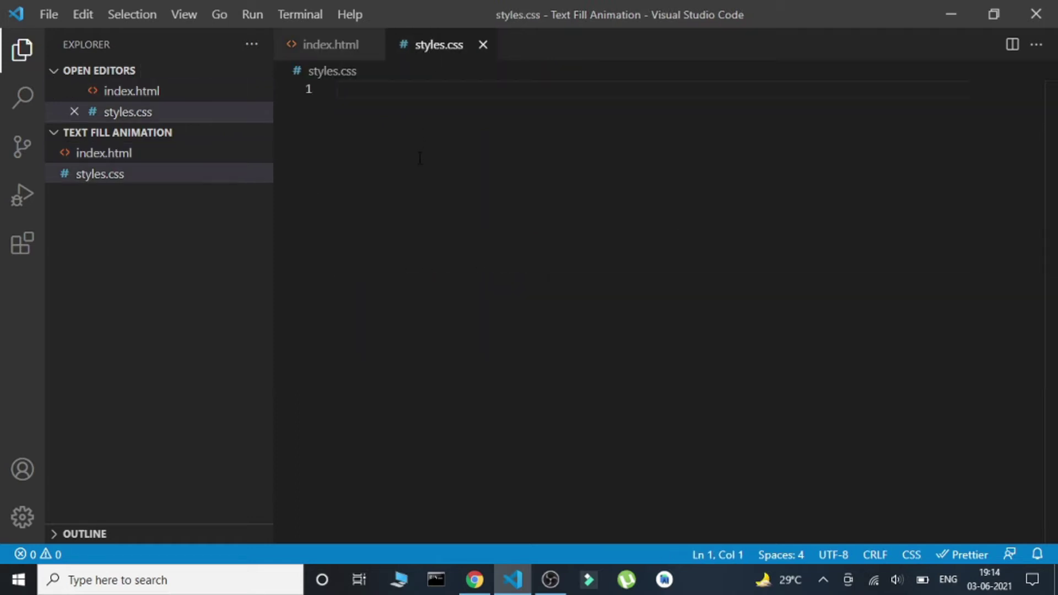
text(h1 {)
key(Return)
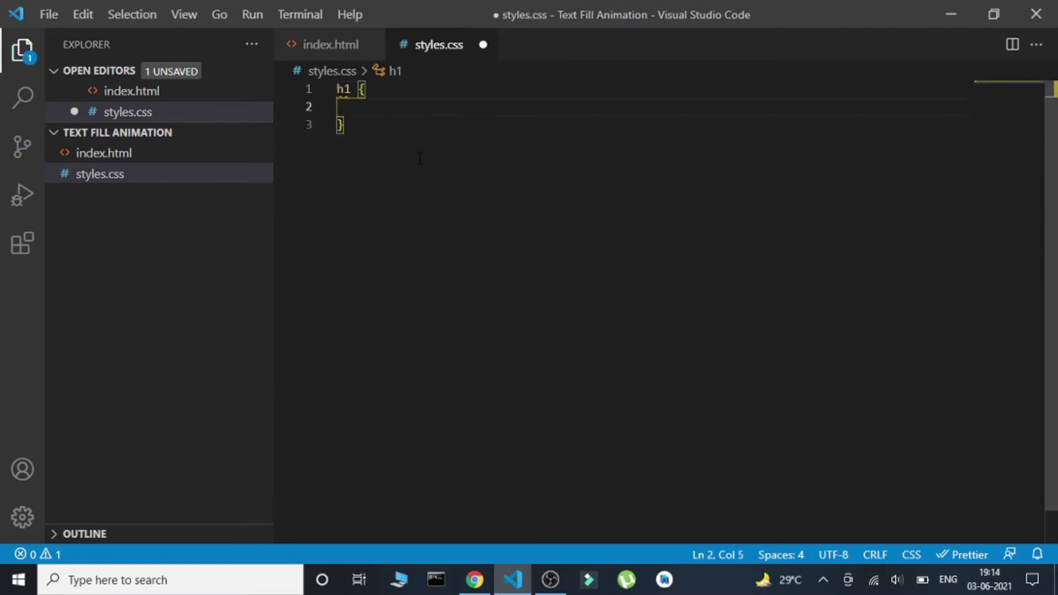
text(mar)
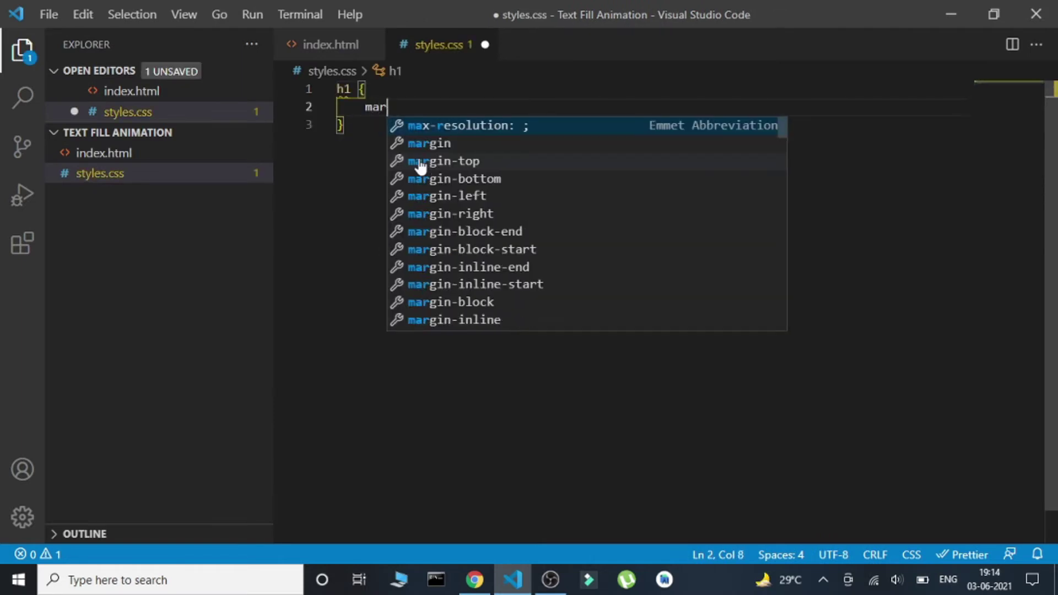
text(i)
key(Return)
text(0)
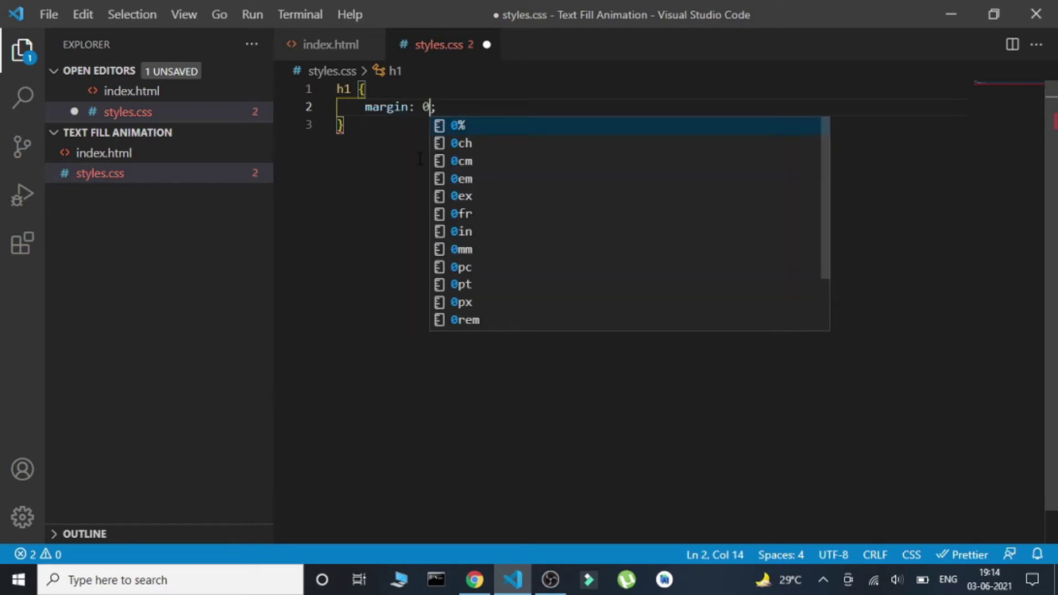
text(;)
key(Return)
text(paddi)
key(Return)
text(0)
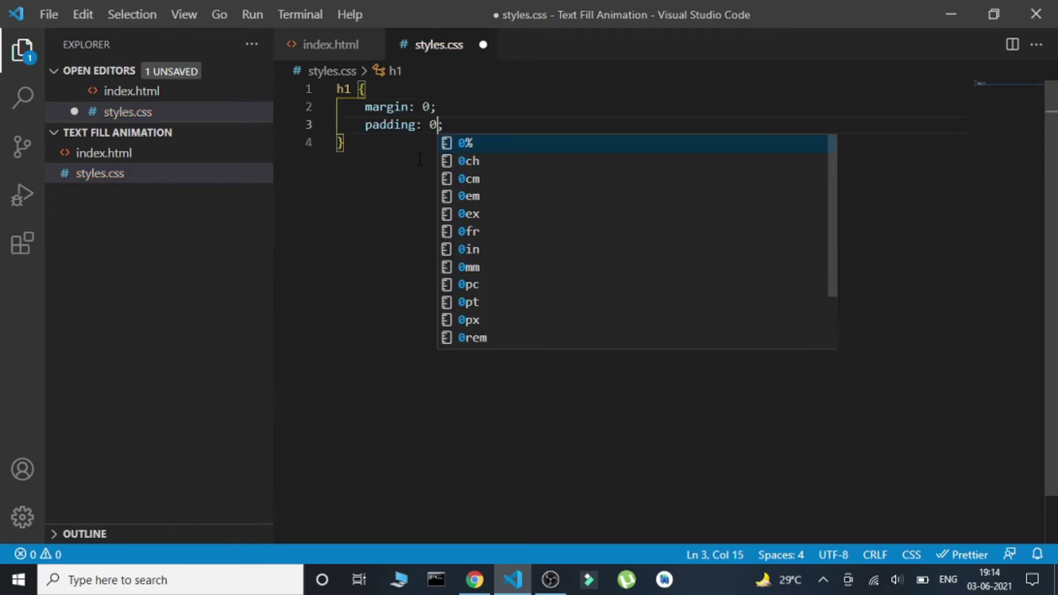
text(;)
key(Return)
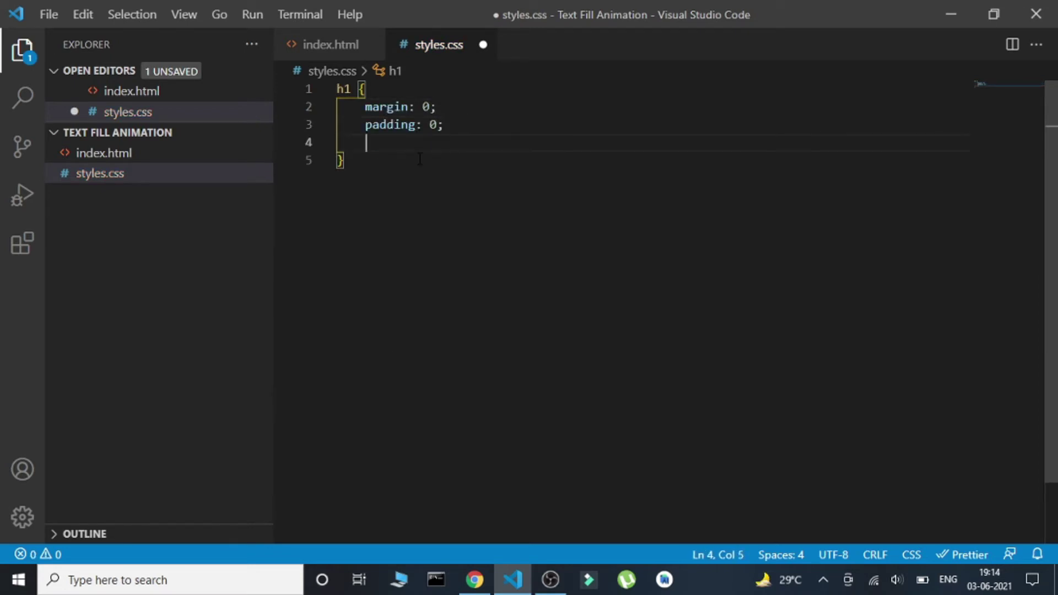
text(displ)
key(Return)
key(Return)
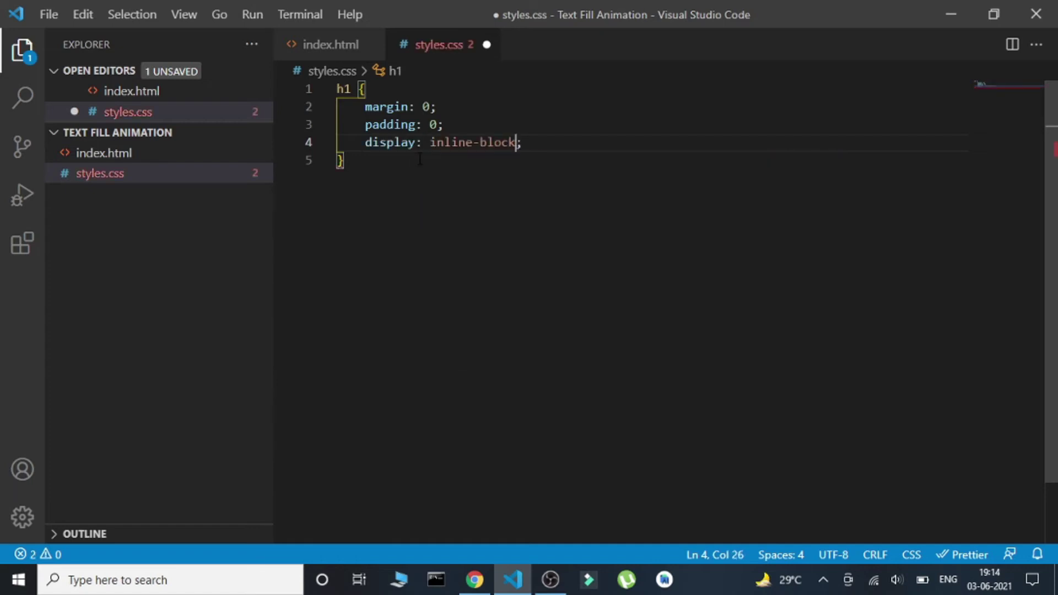
key(Right)
- Add a 200px font size, a font weight and a serif font family to h1
key(Return)
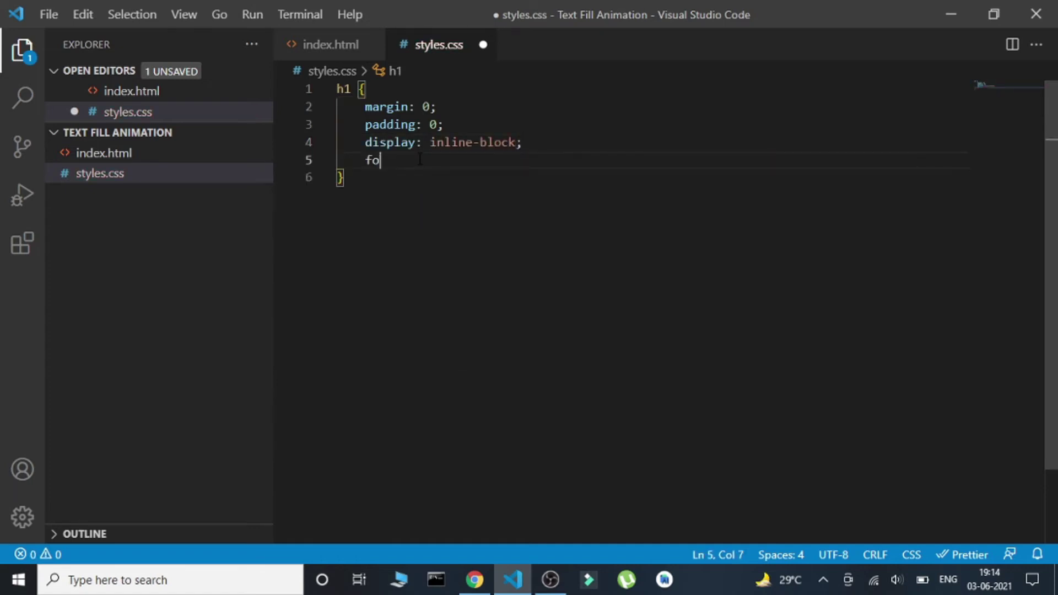
text(nt-s)
key(Return)
text(200pox;)
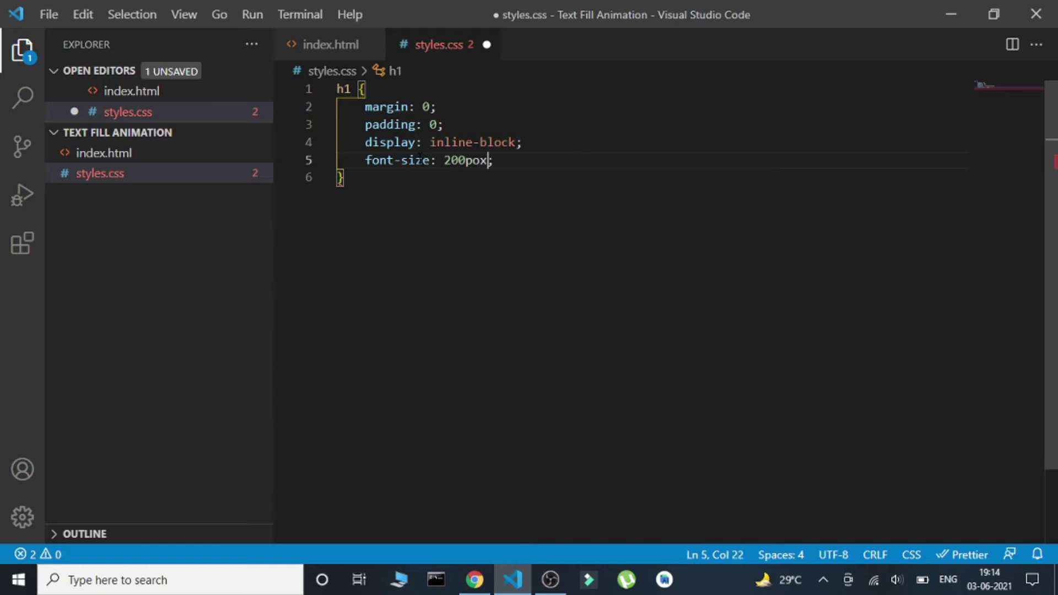
key(BackSpace)
key(BackSpace)
text(x)
key(Right)
key(Return)
text(fon)
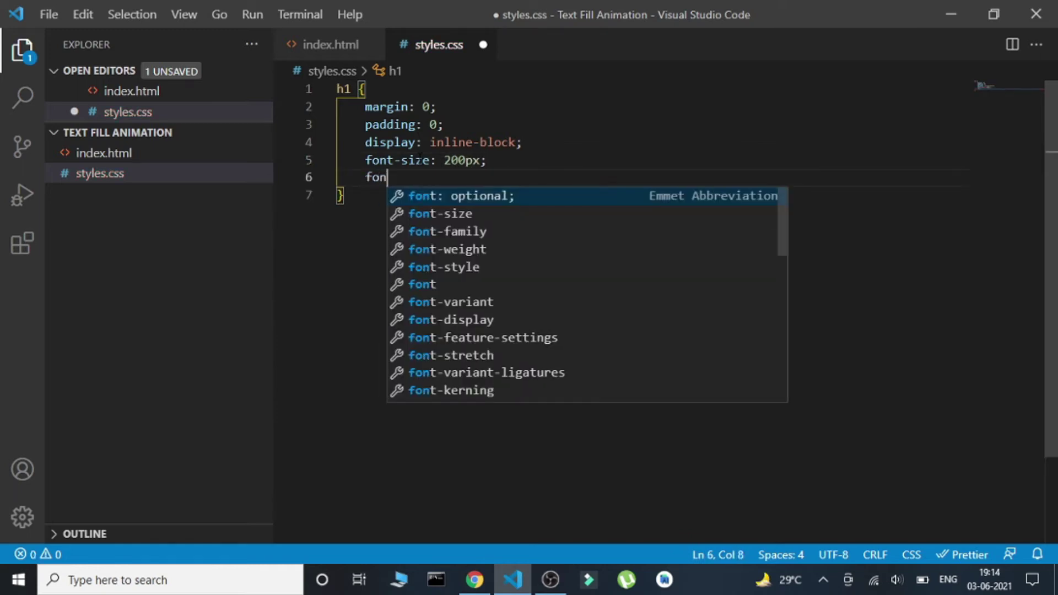
text(tw)
key(Return)
text(400;)
key(Return)
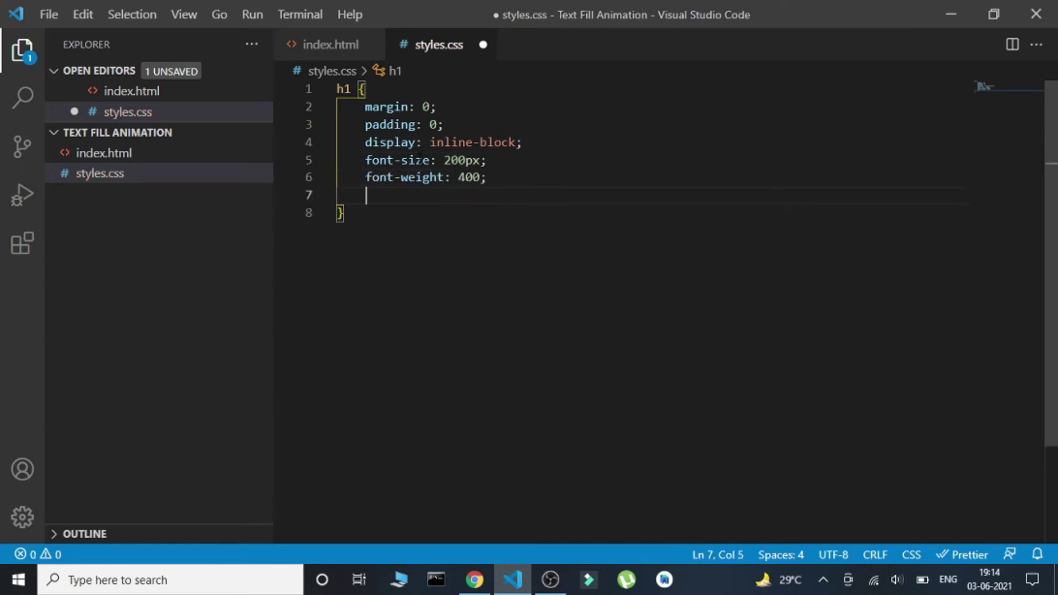
text(font-f)
key(Return)
text(se)
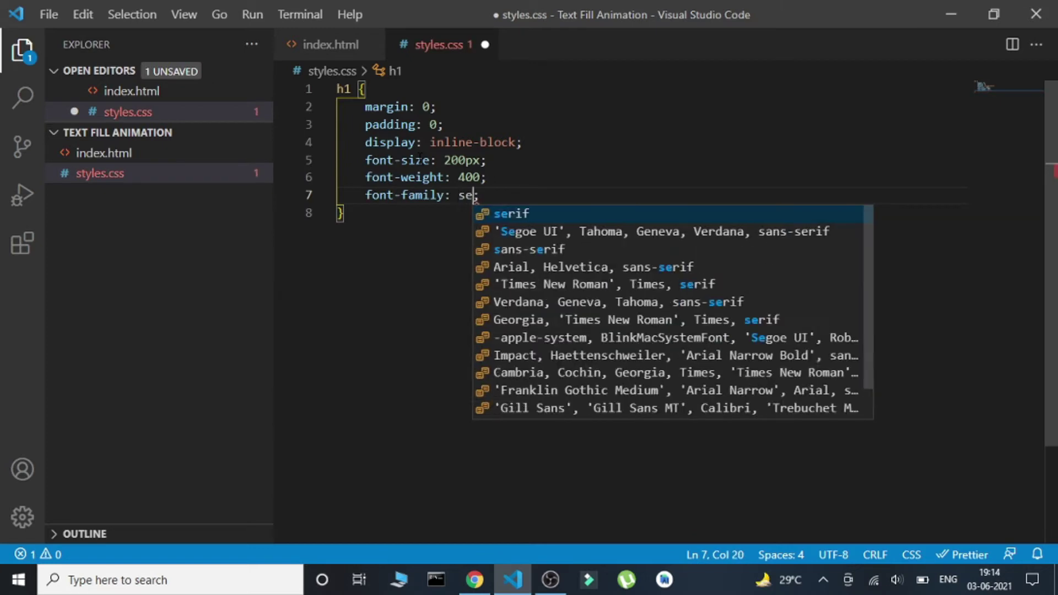
text(r)
key(Return)
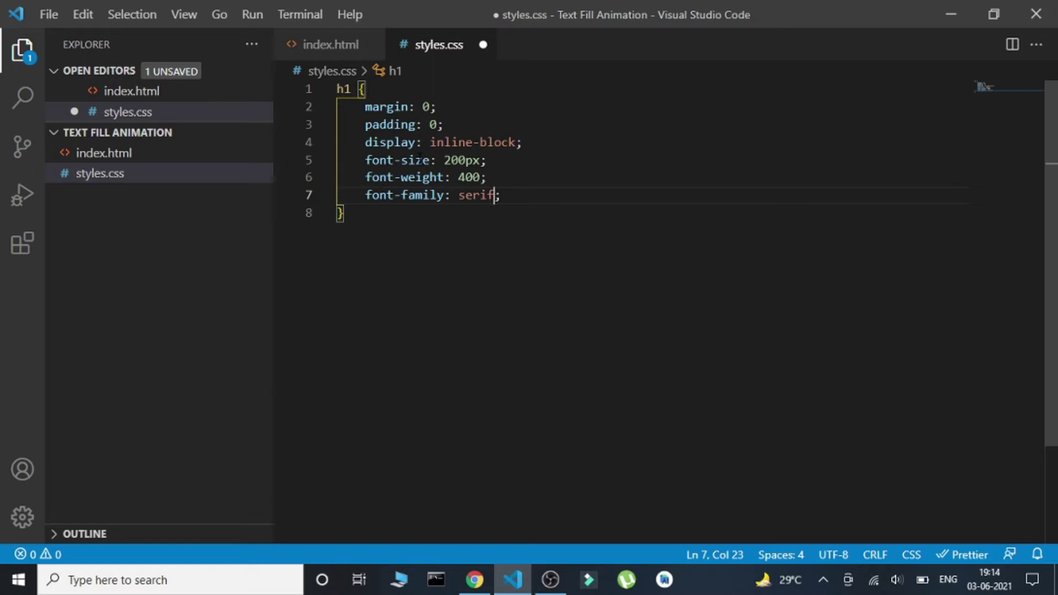
- Set -webkit-text-fill-color to transparent and add a blank line after the h1 rule
key(Return)
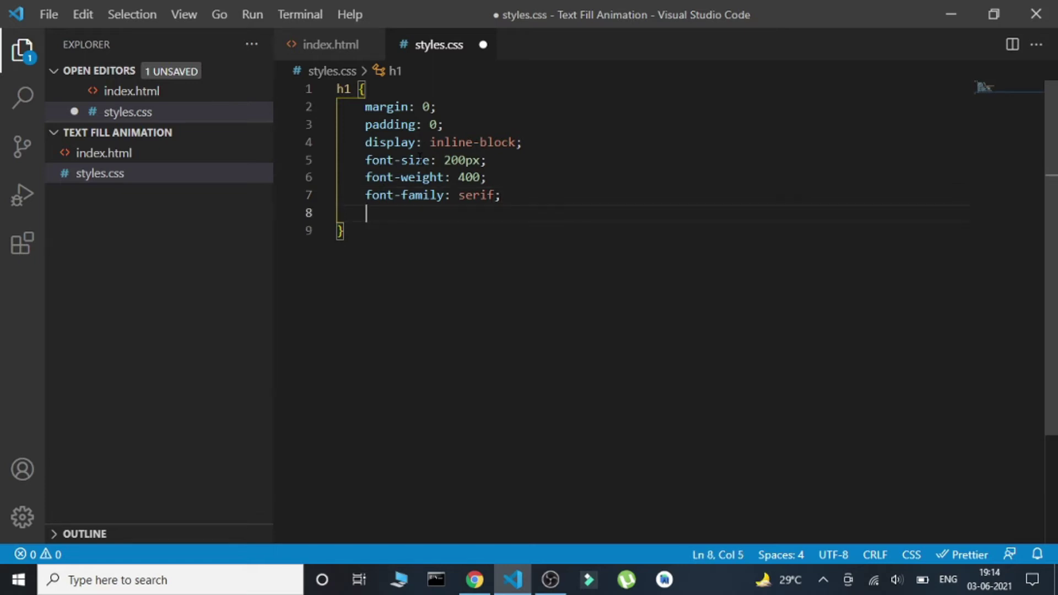
text(-webkit-)
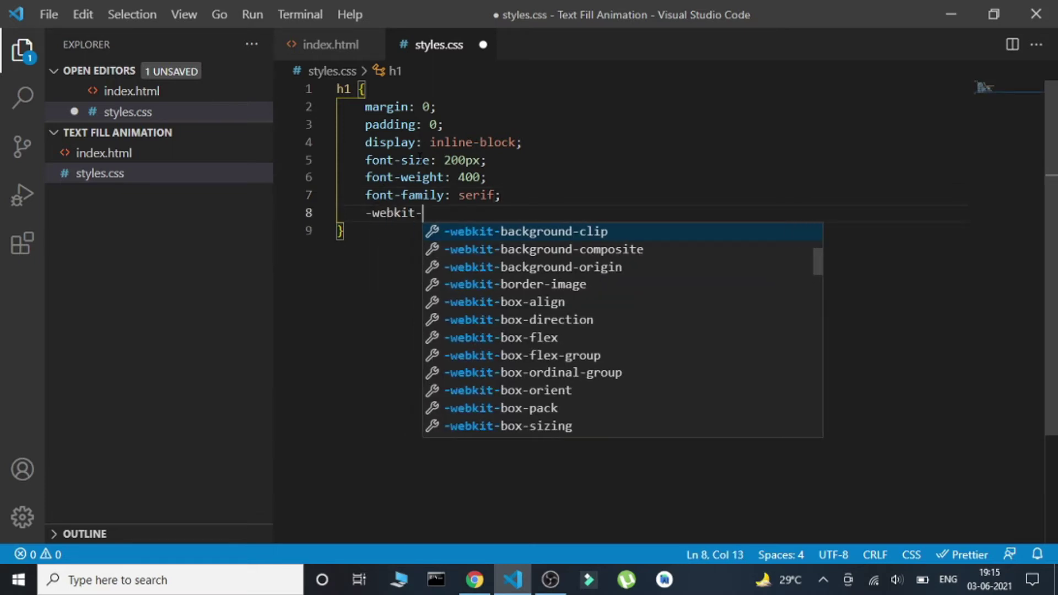
text(text)
key(Down)
key(Return)
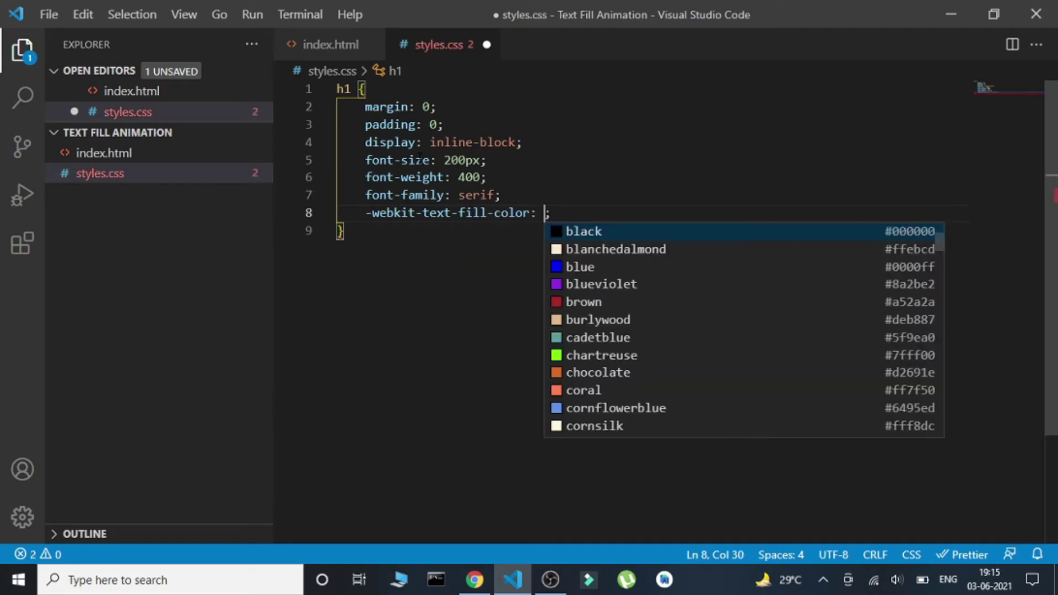
text(tra)
key(Return)
key(Down)
key(Return)
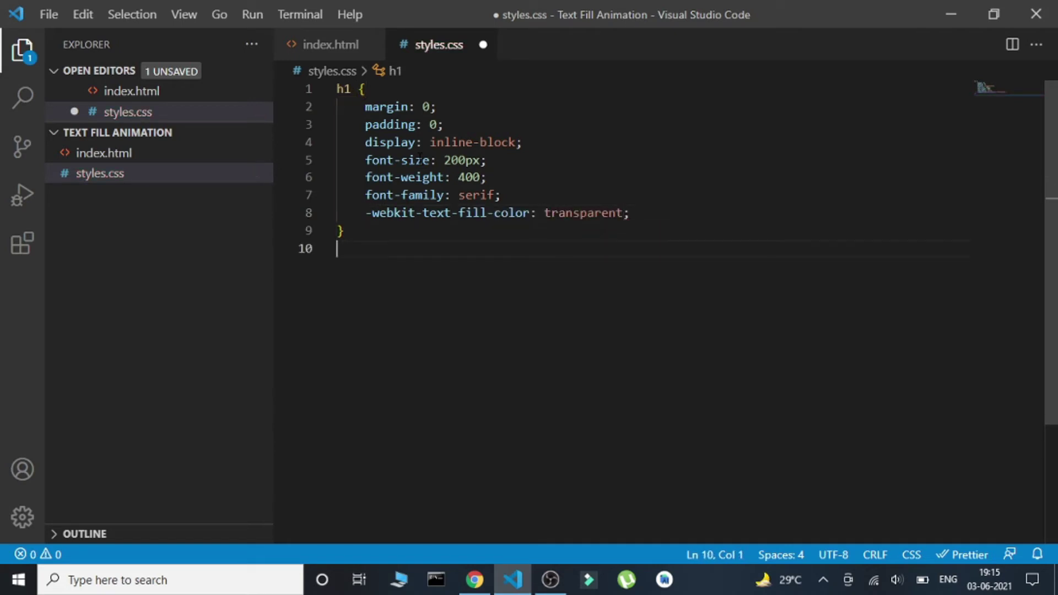
- Remove the unfinished h1:: selector line and save styles.css
key(Return)
text(::)
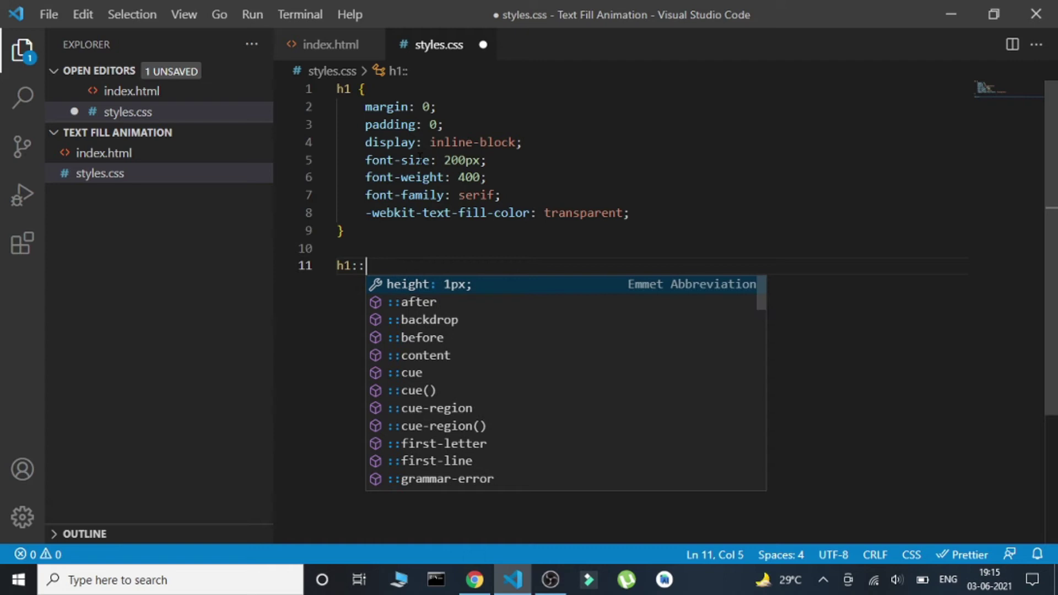
key(BackSpace)
key(BackSpace)
key(BackSpace)
key(BackSpace)
key(BackSpace)
key(BackSpace)
key(ctrl+s)
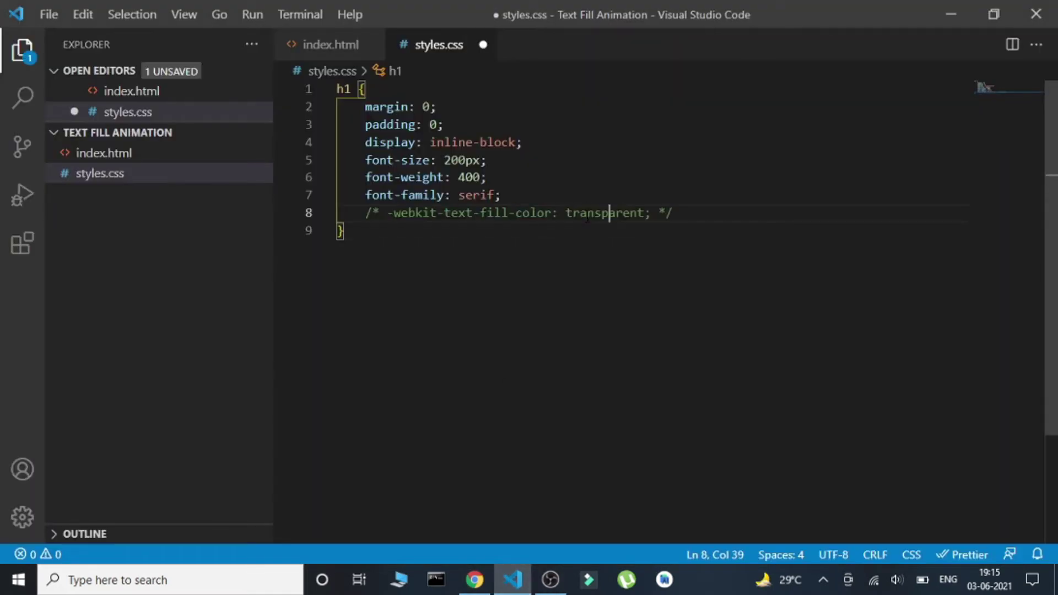
- Comment out the transparent text fill, save, and reload the page in Chrome
key(ctrl+s)
key(alt+Tab)
key(ctrl+r)
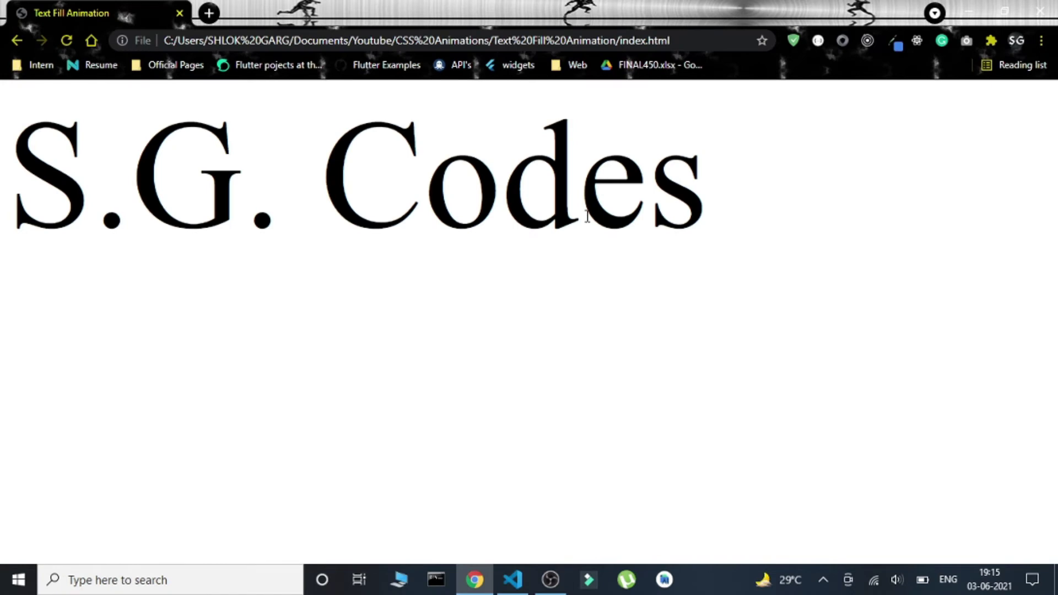
- Back in VS Code, uncomment the transparent text fill and save
key(alt+Tab)
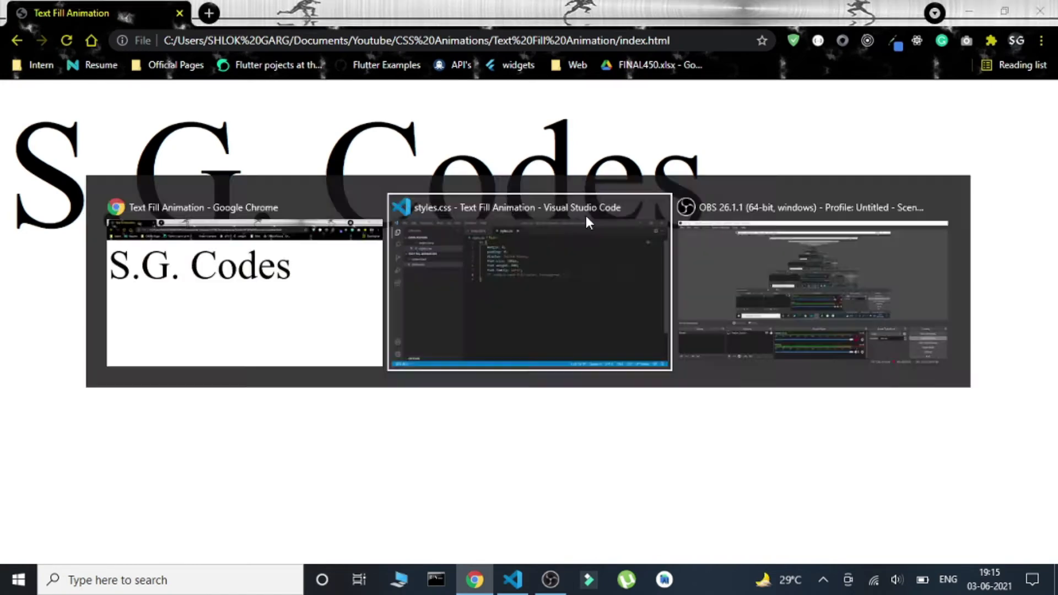
key(ctrl+slash)
key(ctrl+s)
- Add an h1::after rule with position absolute and left 0
key(ctrl+End)
key(Return)
key(Return)
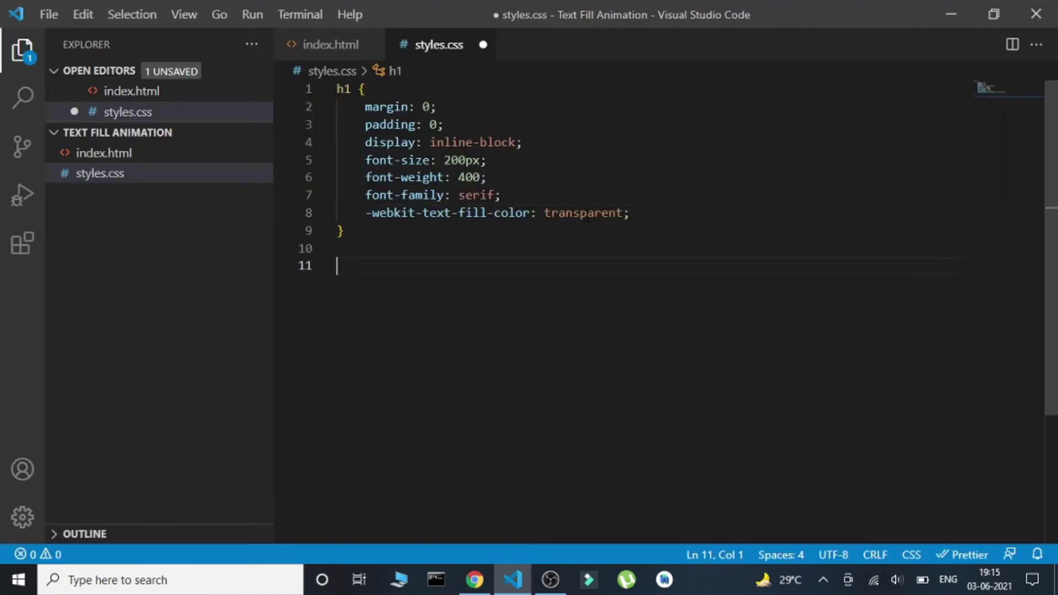
text(h1::after )
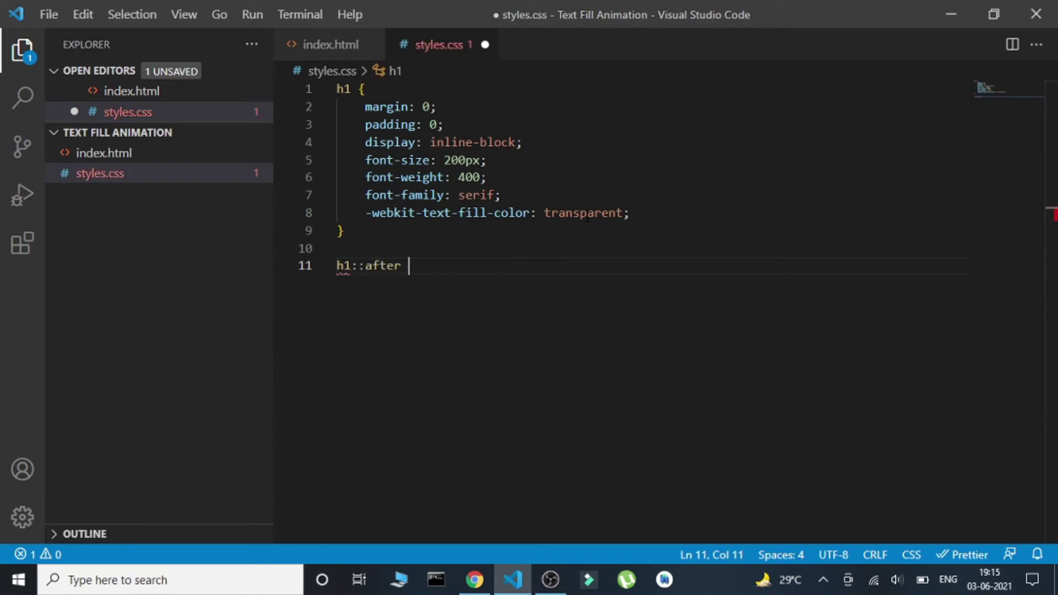
text({)
key(Return)
text(posit)
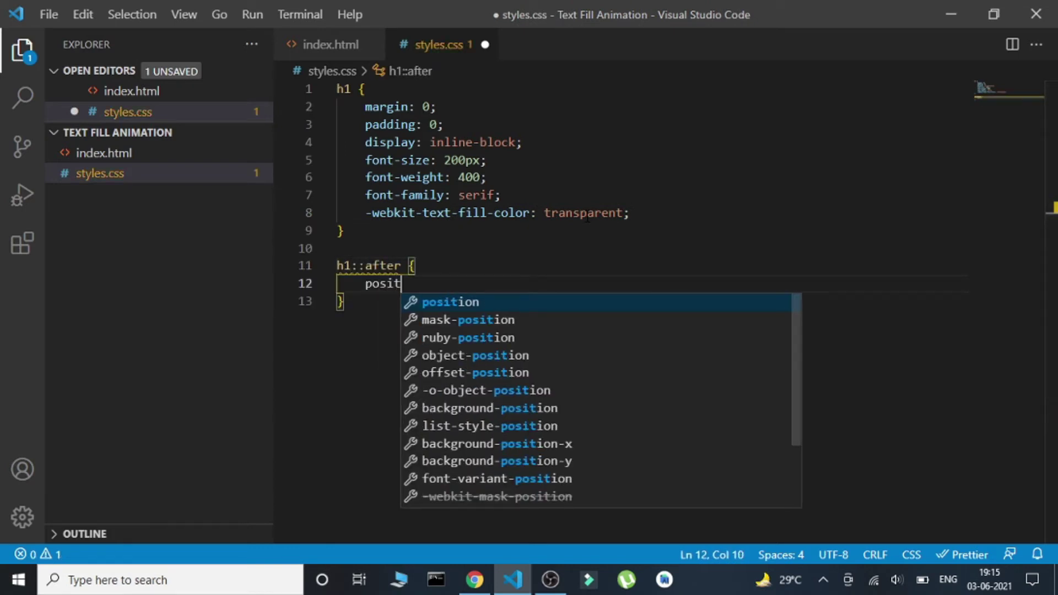
key(Return)
text(a;)
key(Return)
text(;)
key(Return)
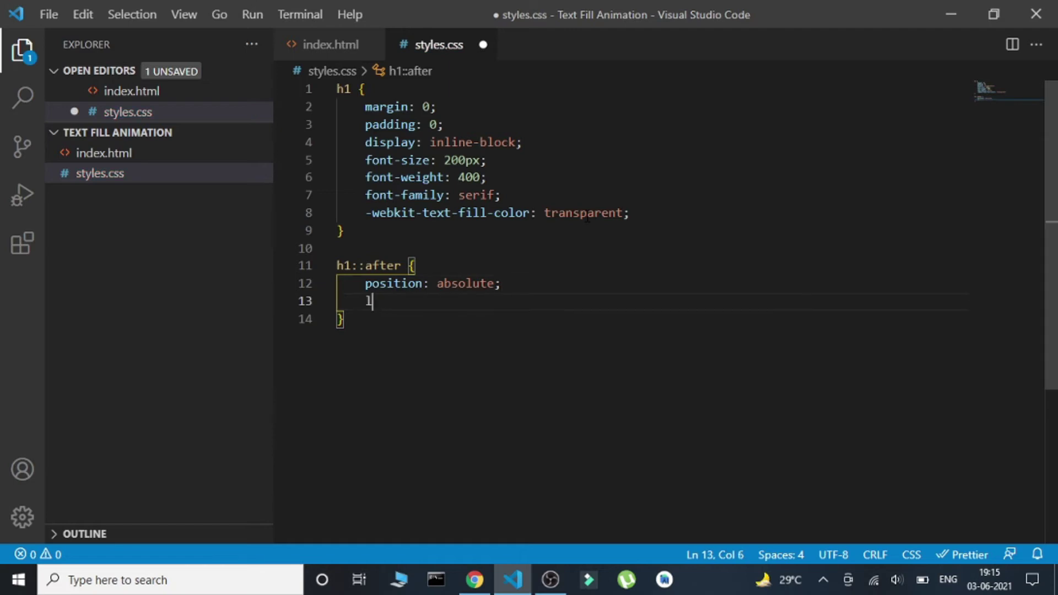
text(left: 0;)
key(Return)
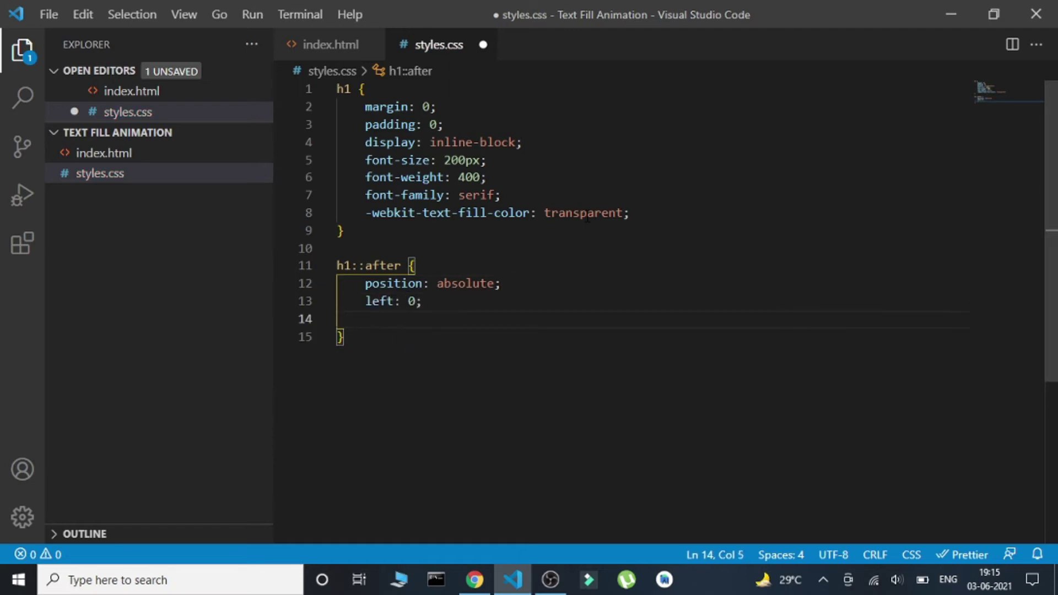
text(backgr)
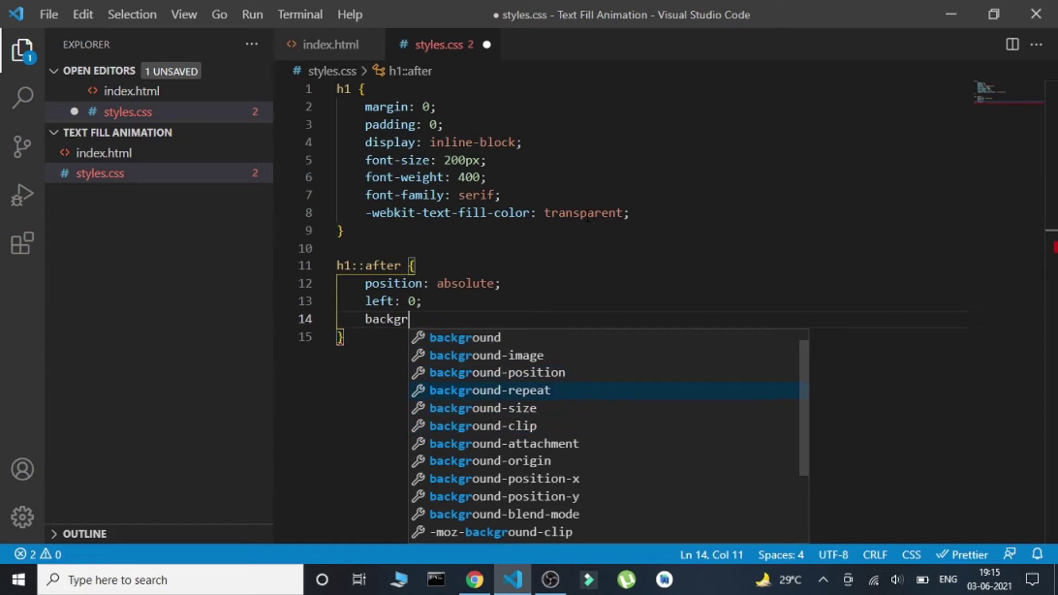
text(ound-vo)
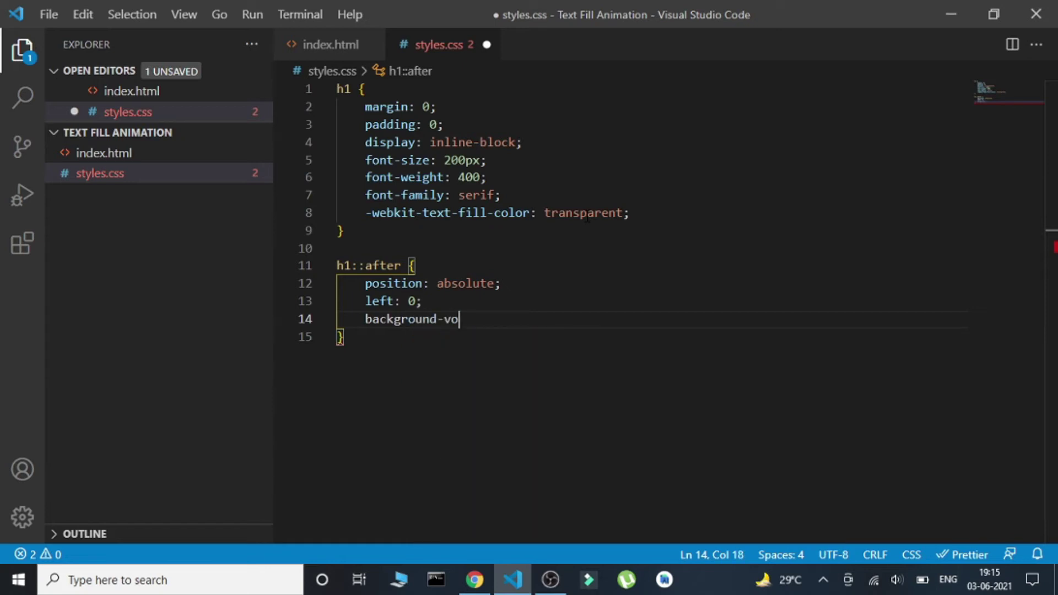
text(col)
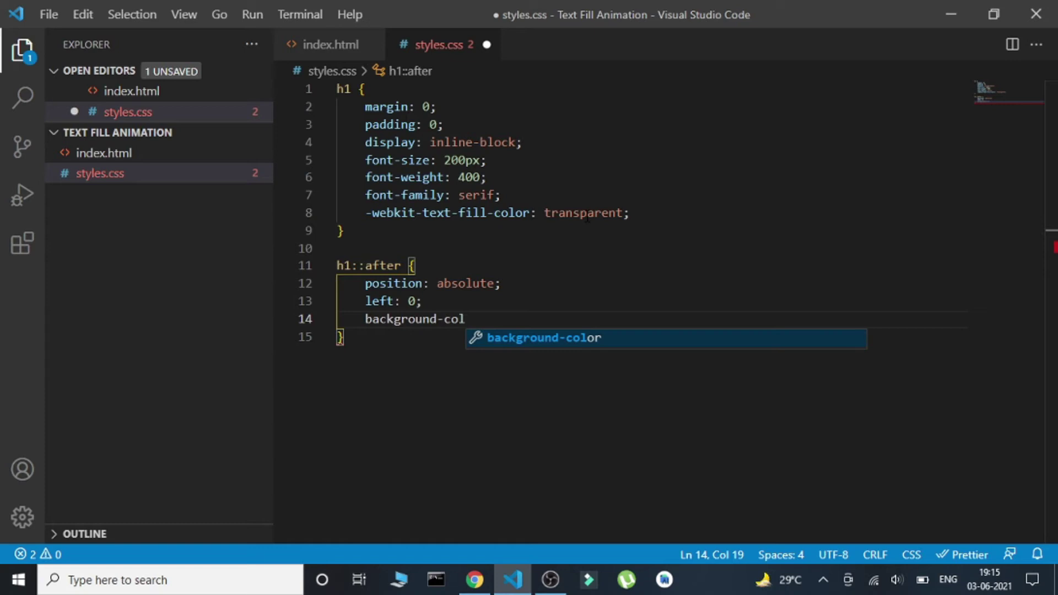
- Give h1::after a background-color of rgba(255, 255, 255, 0.85) and hidden overflow
key(Return)
text(rgba(2)
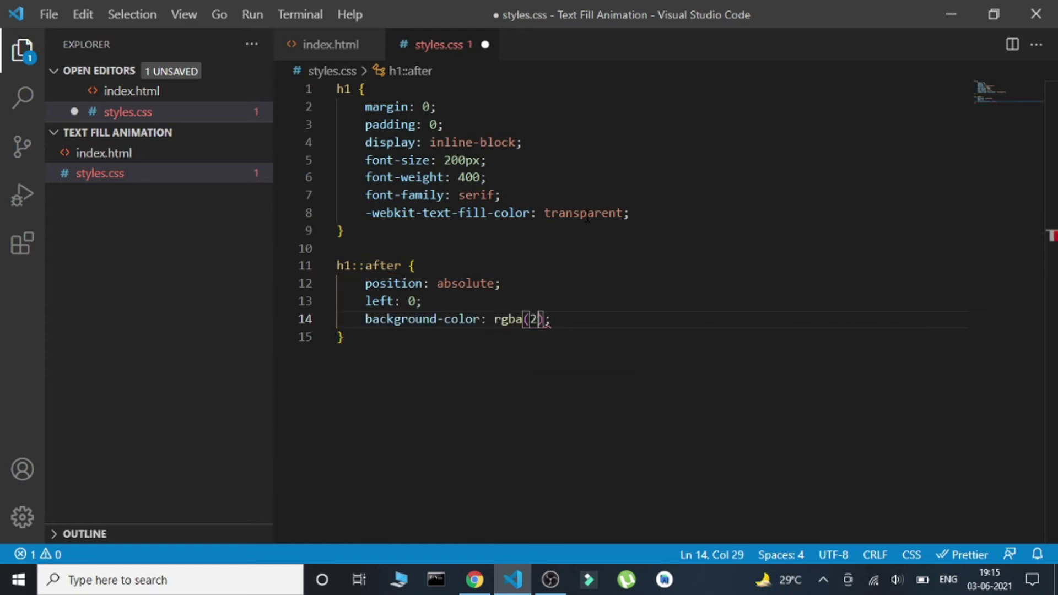
text(55, 255, )
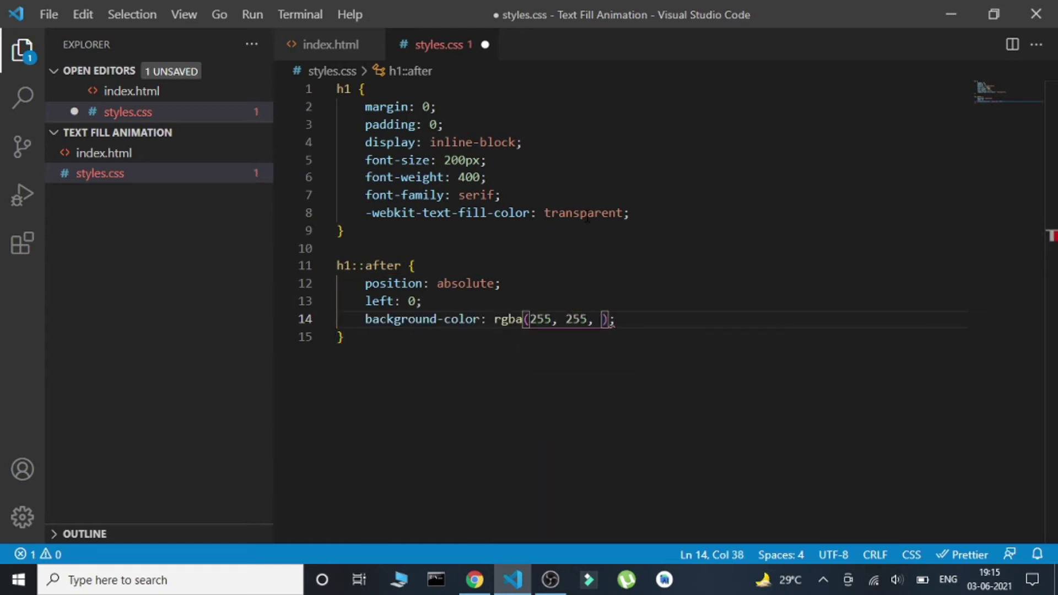
text(255, 0.875)
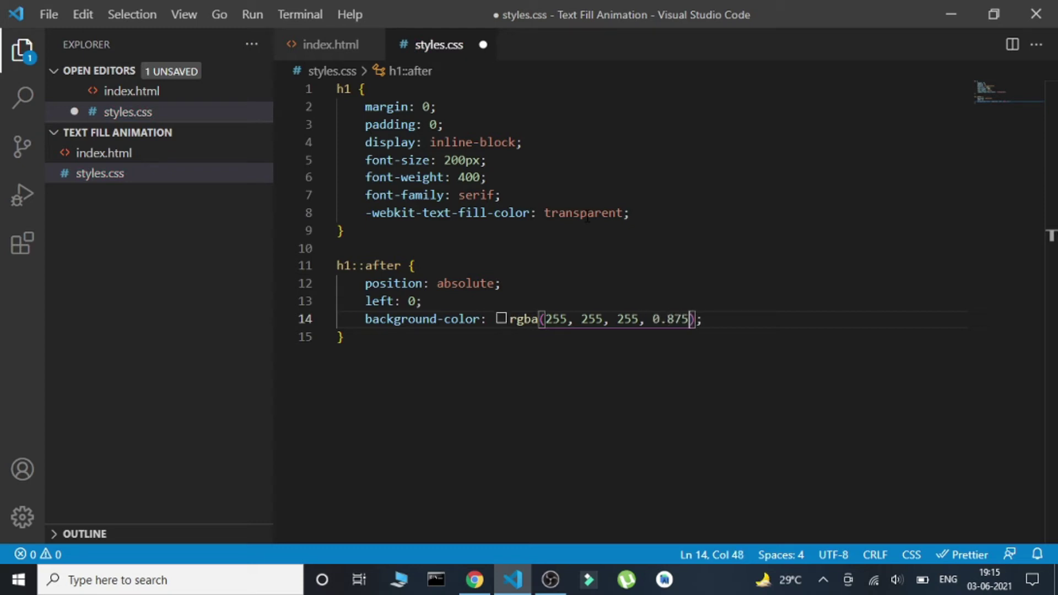
key(BackSpace)
key(BackSpace)
text(5)
key(End)
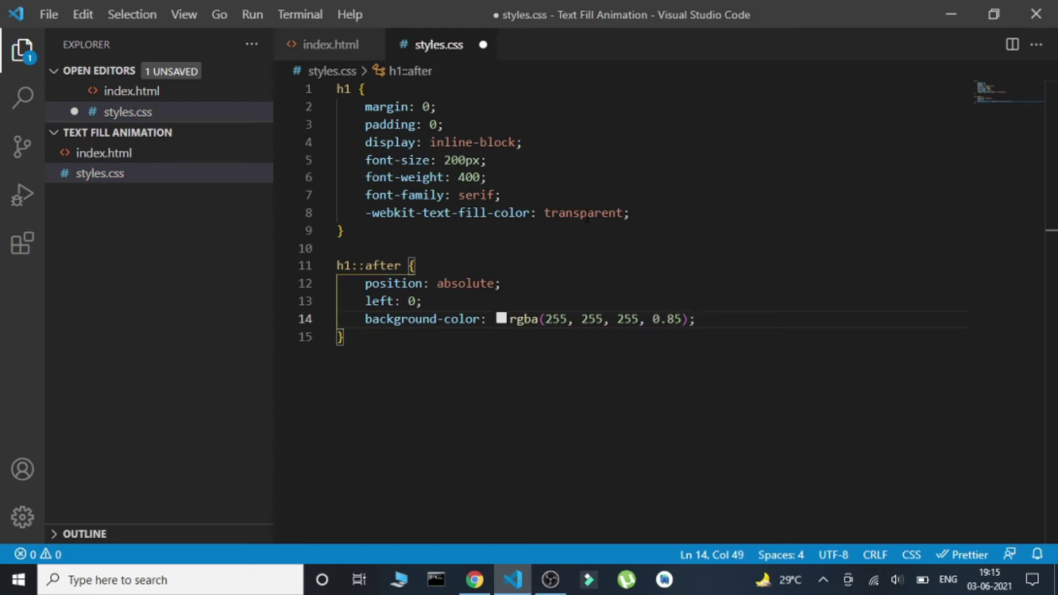
key(Return)
text(over)
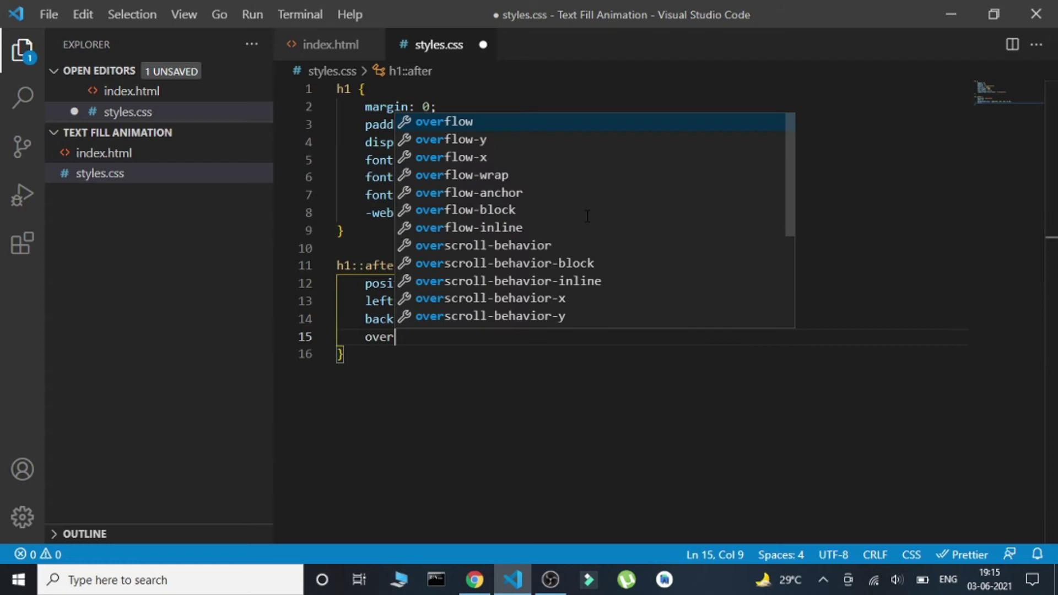
key(Return)
text(h;)
key(Return)
key(End)
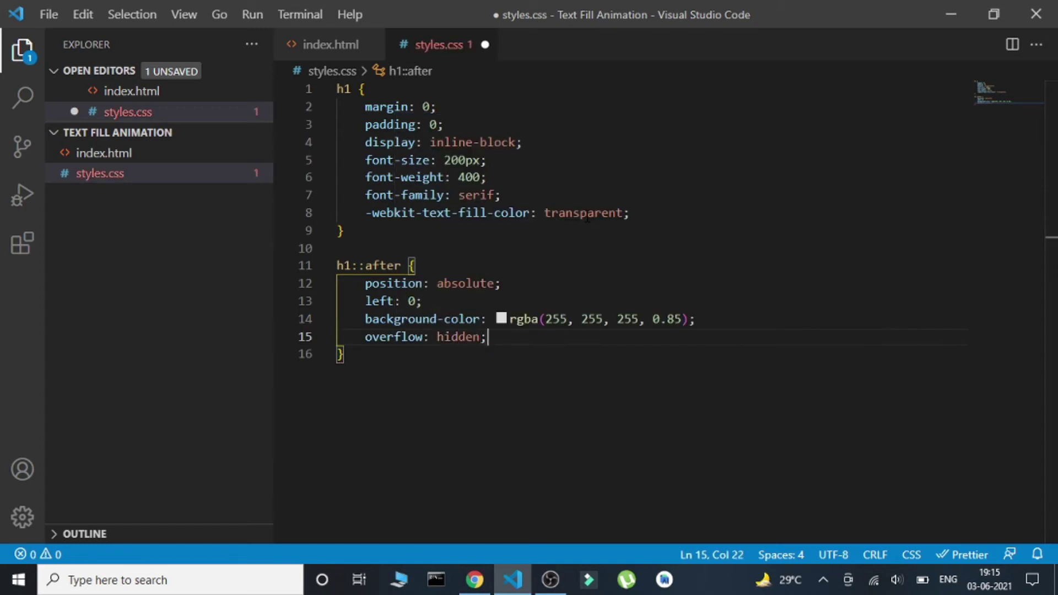
- Set white-space to pre in h1::after and start a new line
key(Return)
text(whit)
key(Return)
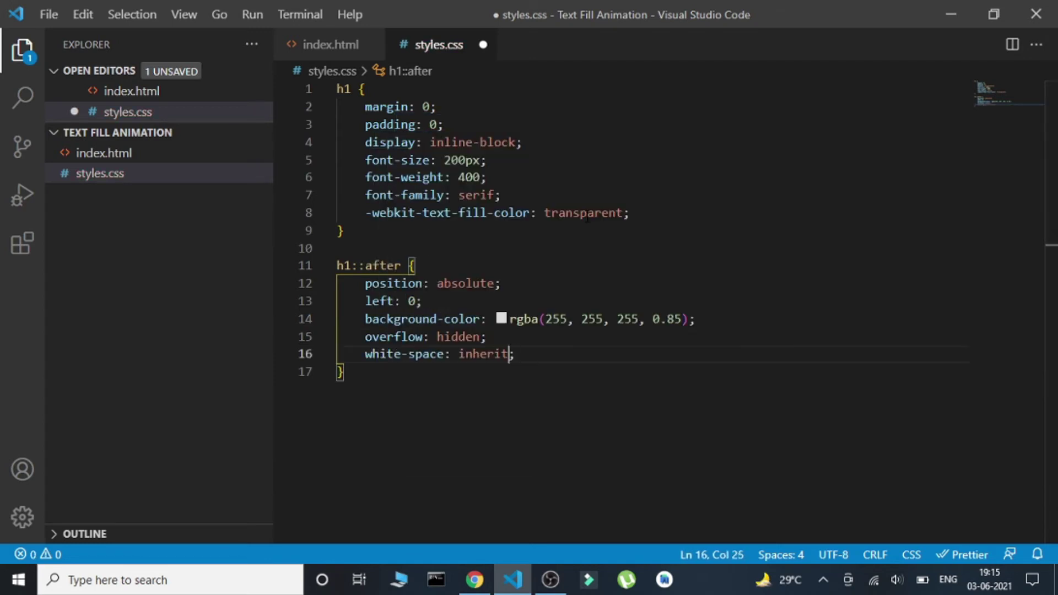
key(BackSpace)
key(BackSpace)
key(BackSpace)
key(BackSpace)
key(BackSpace)
key(BackSpace)
text(p)
key(Return)
key(End)
key(Return)
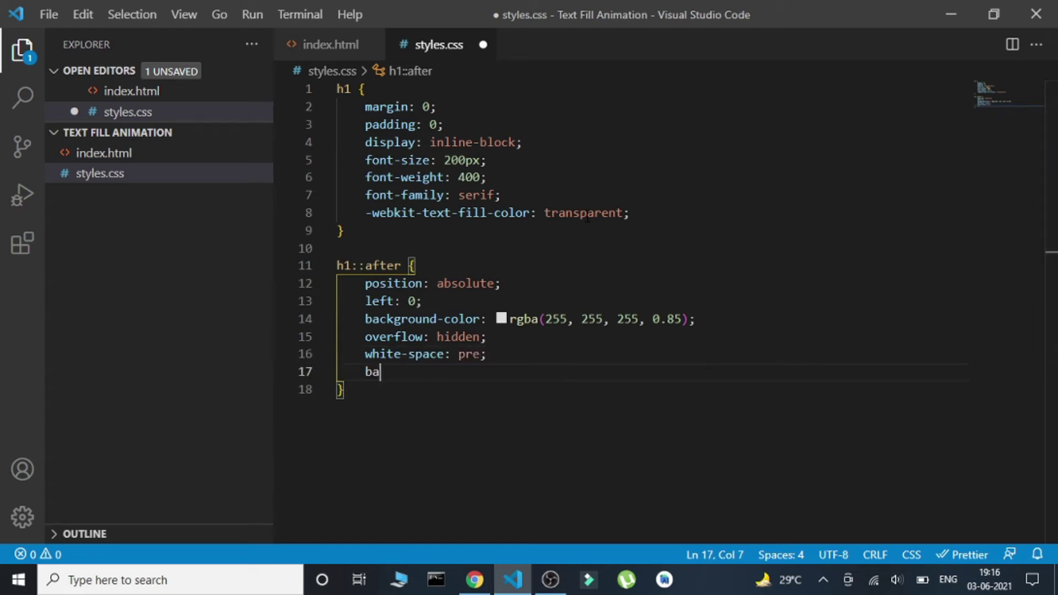
text(ckgr)
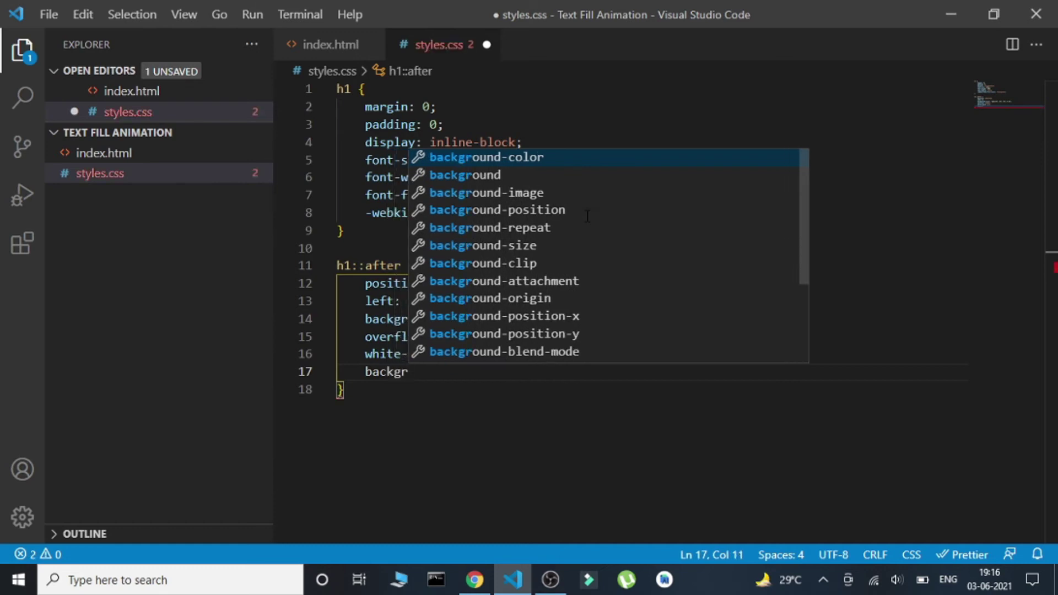
- Add -webkit-background-clip: text to the h1::after rule
key(BackSpace)
key(BackSpace)
key(BackSpace)
key(BackSpace)
key(BackSpace)
key(BackSpace)
text(-web)
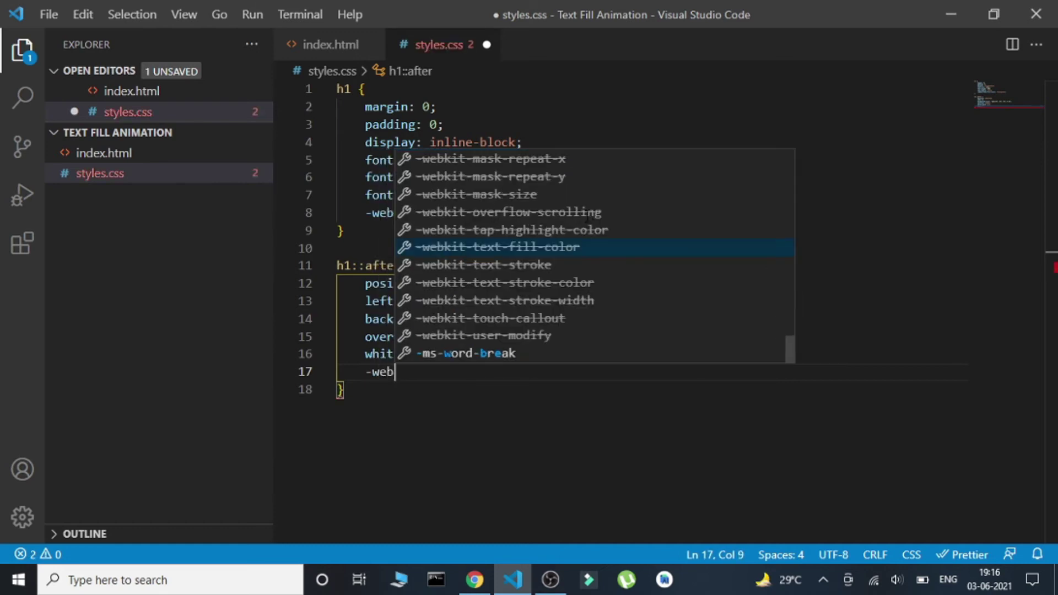
text(kit)
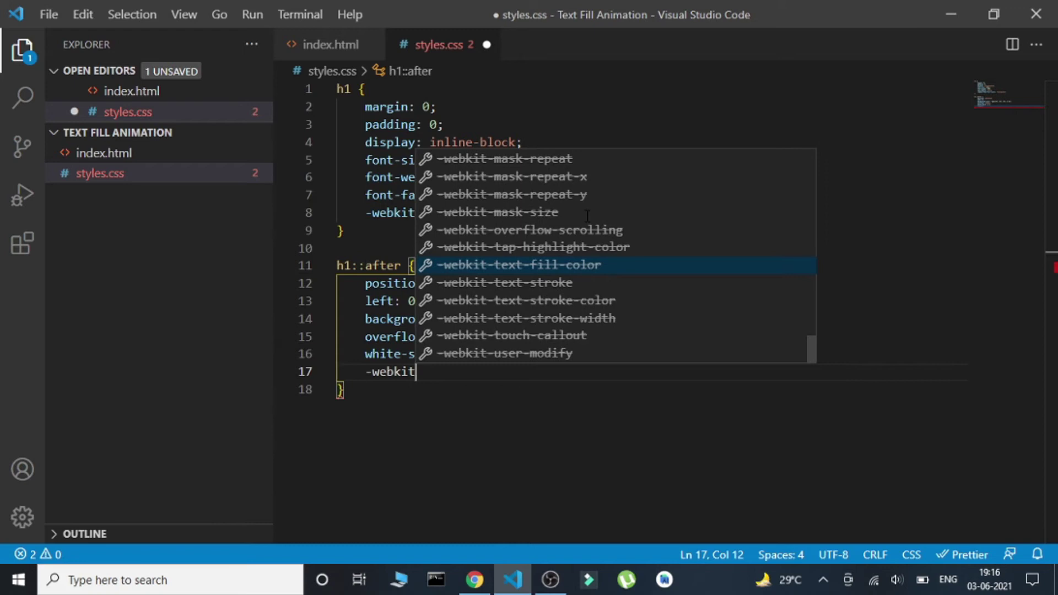
text(-backgr)
key(Return)
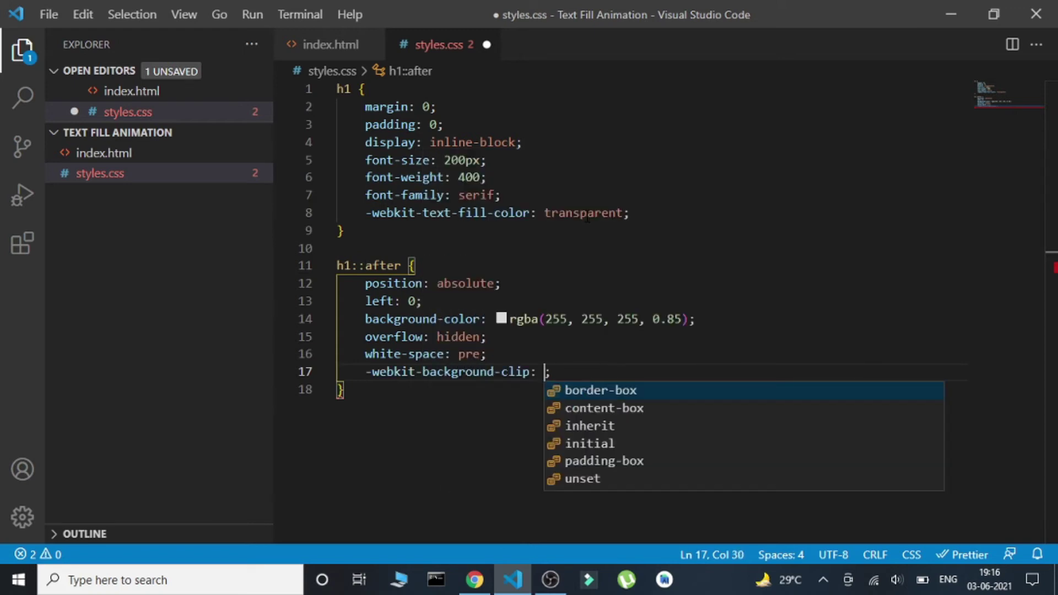
text(text)
key(Right)
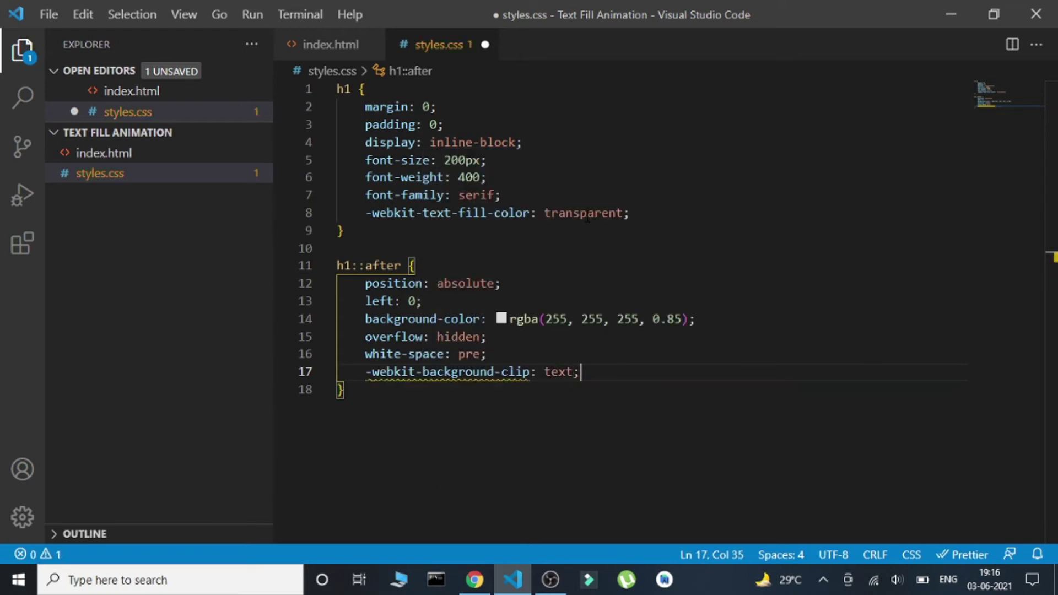
key(Return)
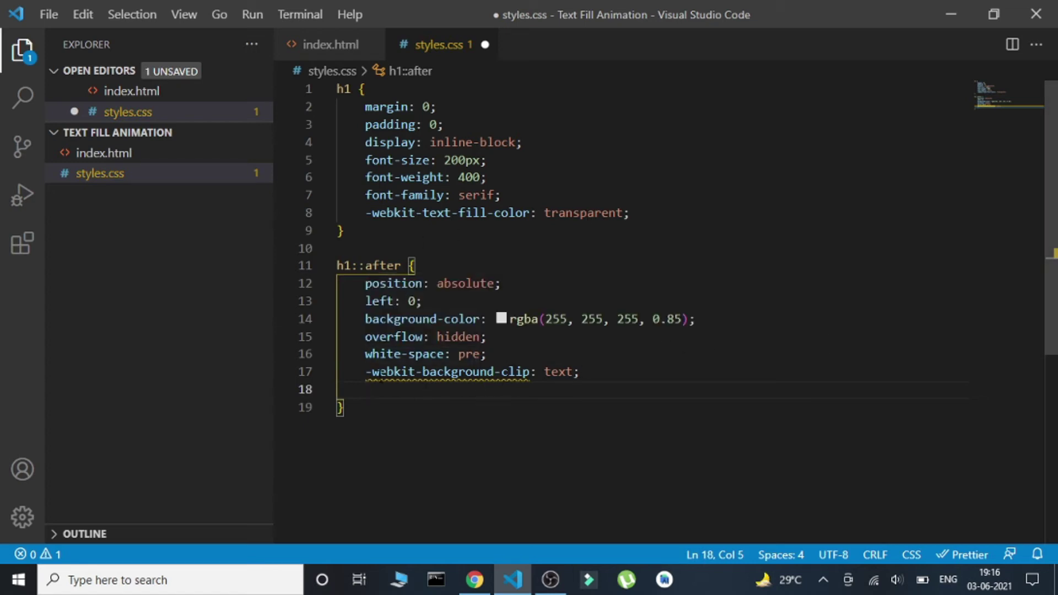
- Add the standard background-clip: text declaration below the prefixed one
double_click(392, 372)
double_click(452, 372)
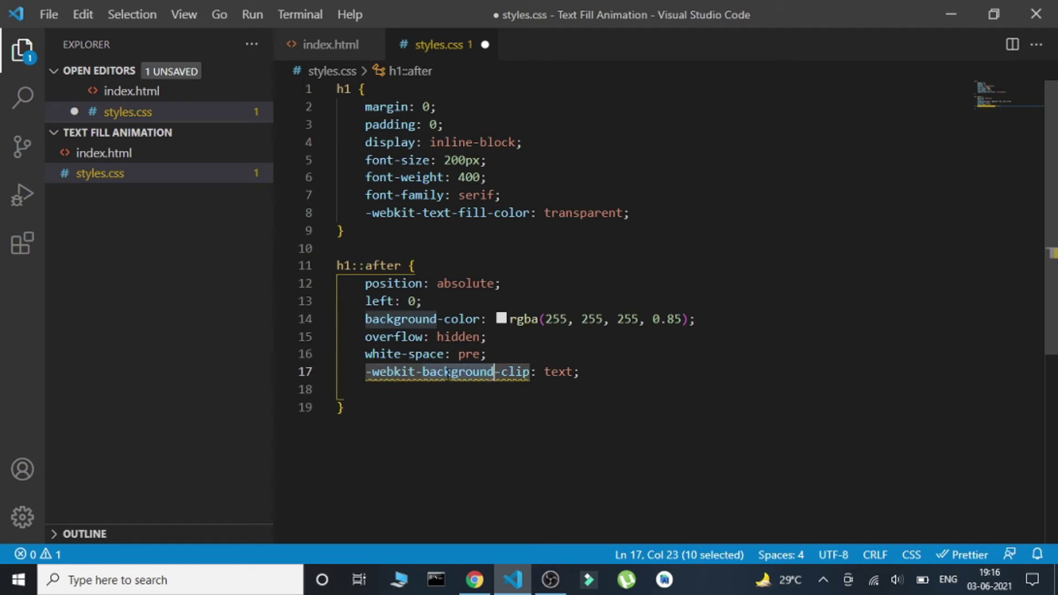
click(583, 372)
key(Return)
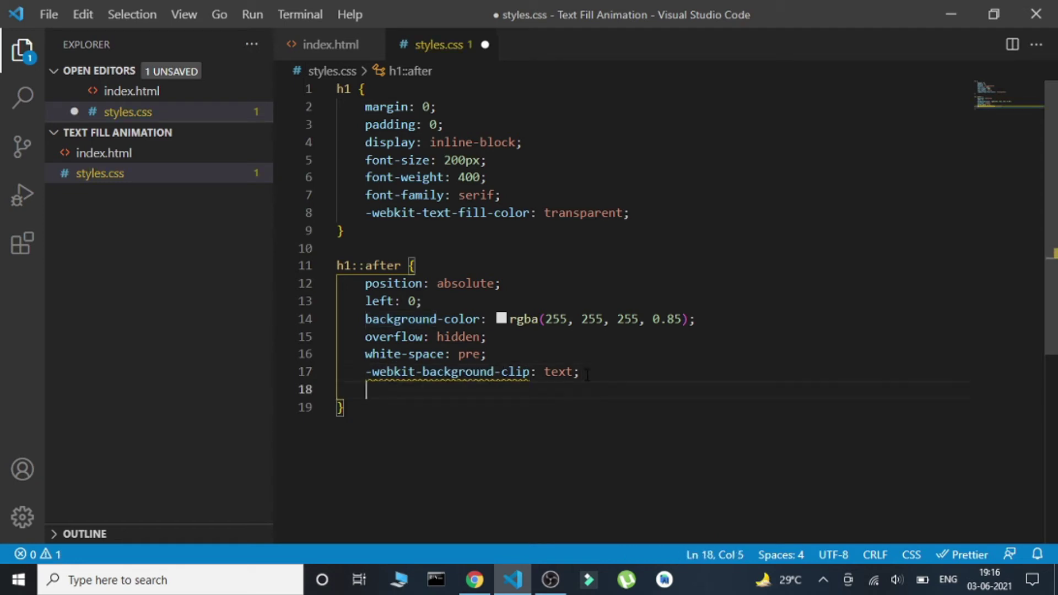
text(backgr)
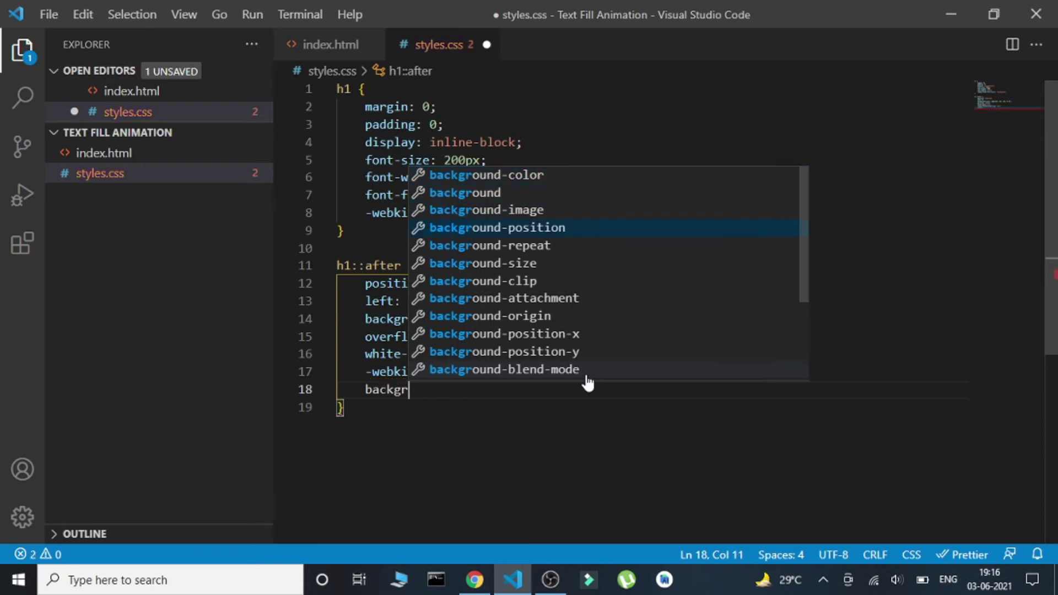
key(Return)
text(text)
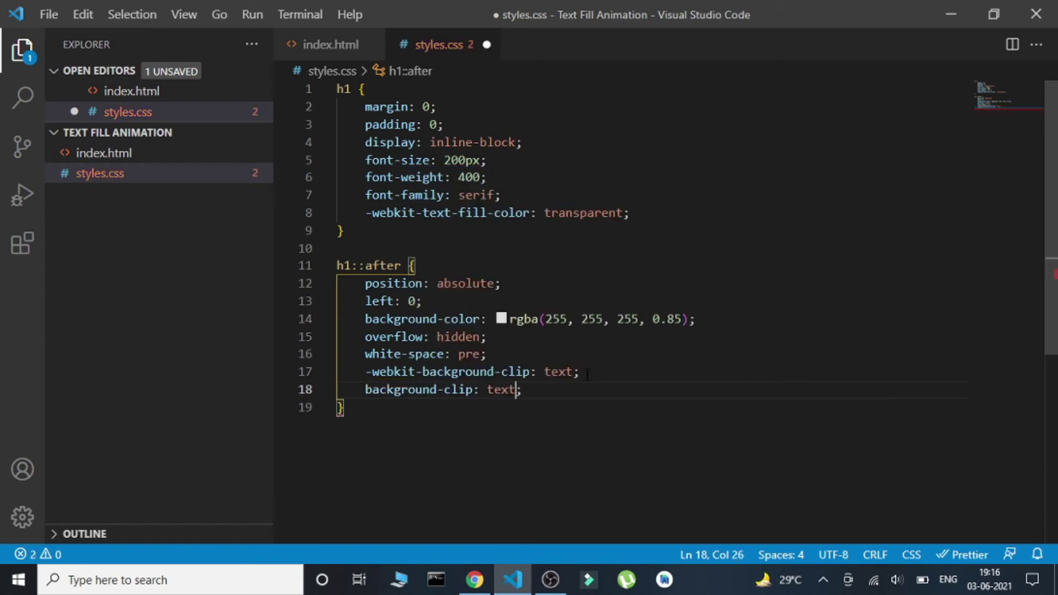
text(;)
key(Return)
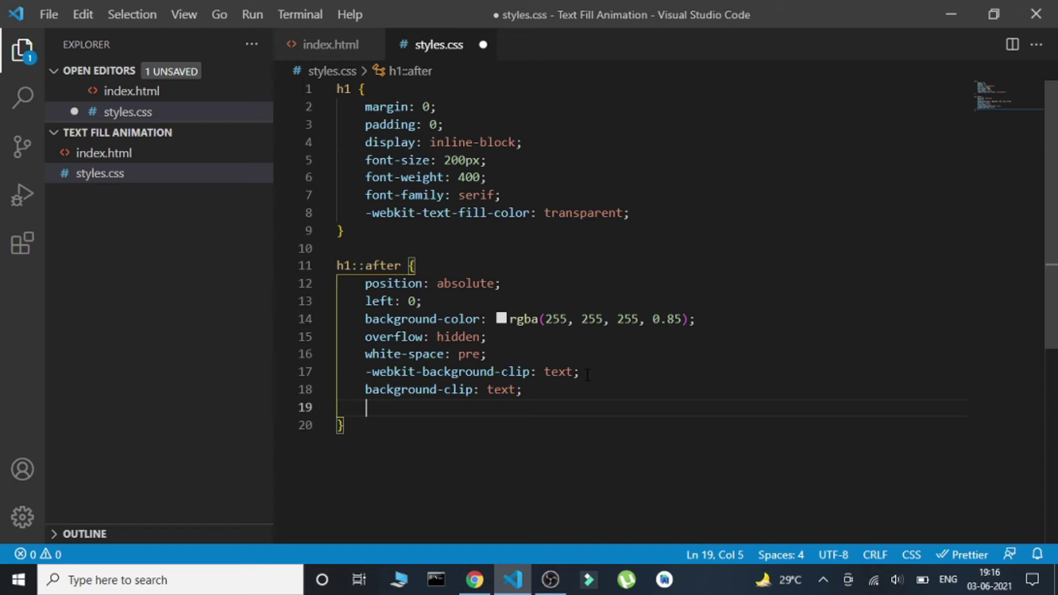
text(ani)
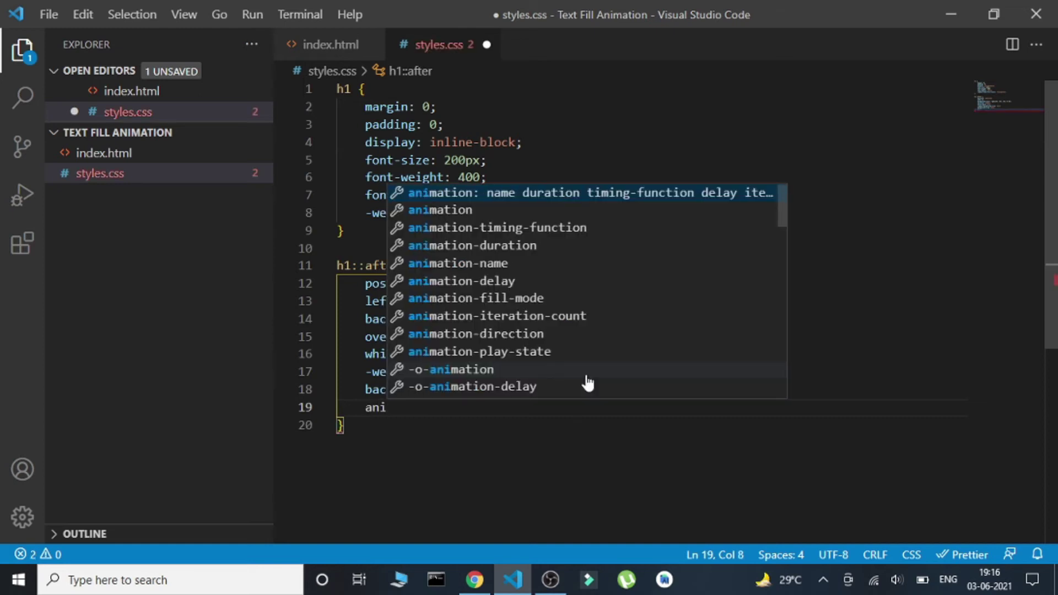
- Insert the animation shorthand with the name grow and a 4s duration
key(Return)
key(Left)
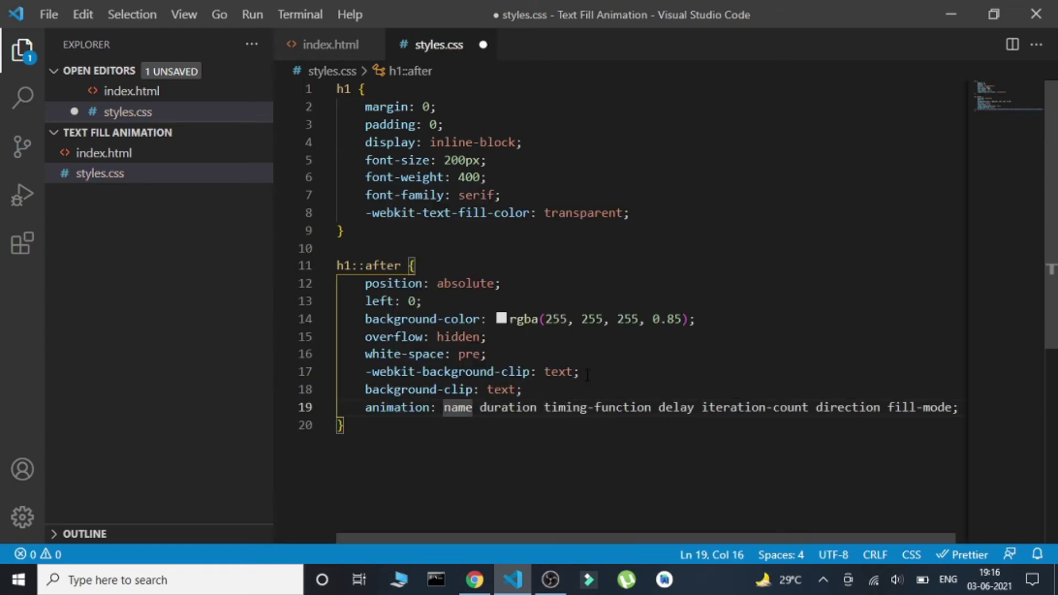
key(shift+Right)
key(shift+Right)
key(shift+Right)
text(grow)
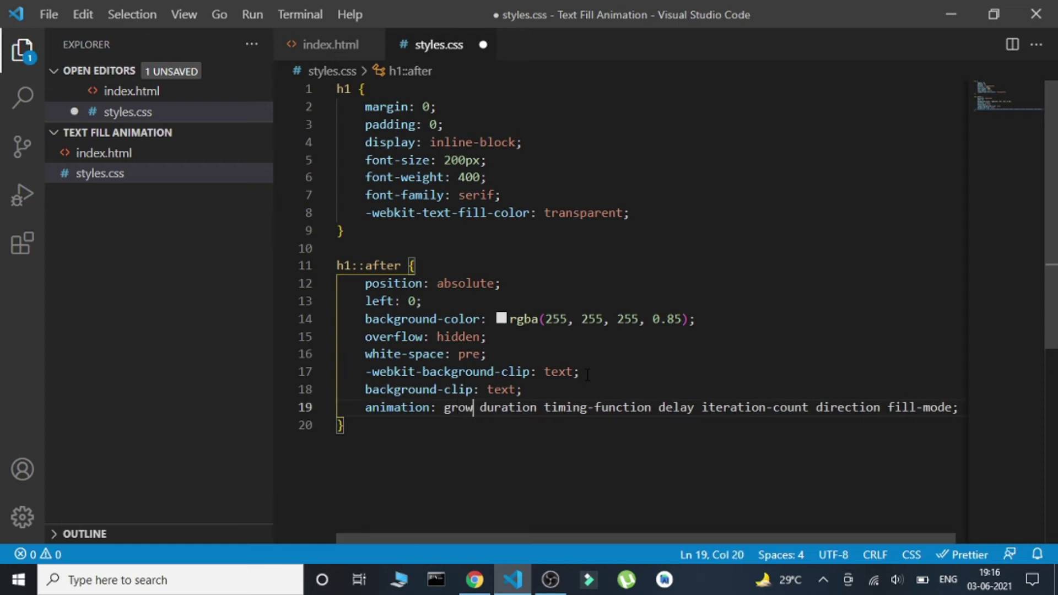
key(Right)
key(shift+Right)
key(shift+Right)
key(shift+Right)
key(shift+Right)
key(shift+Right)
key(shift+Right)
key(shift+Right)
text(4s)
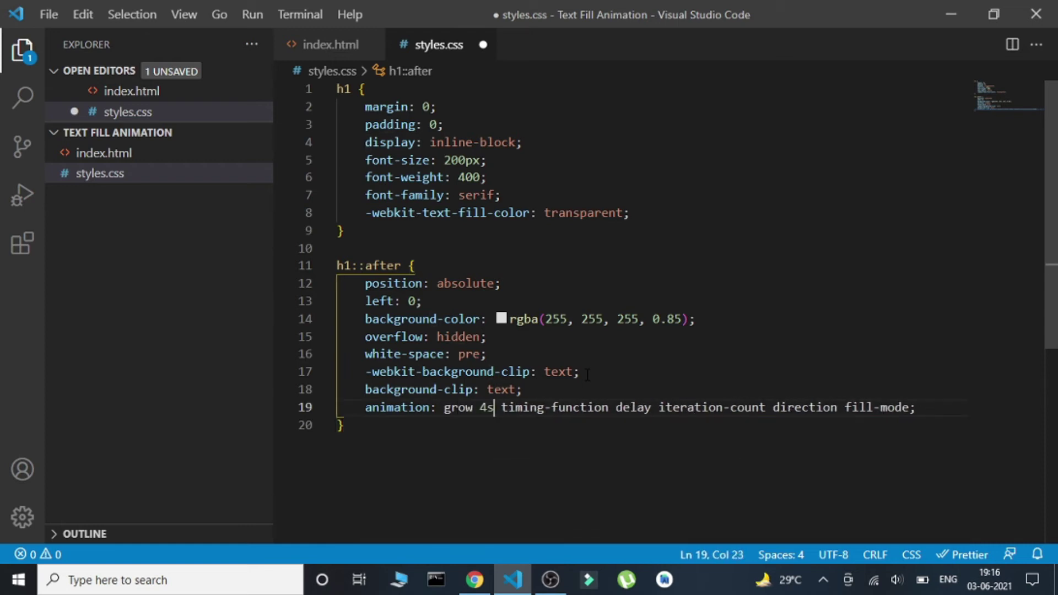
key(Right)
key(shift+Right)
key(shift+Right)
key(shift+Right)
key(shift+Right)
key(shift+Right)
key(shift+Right)
key(shift+Right)
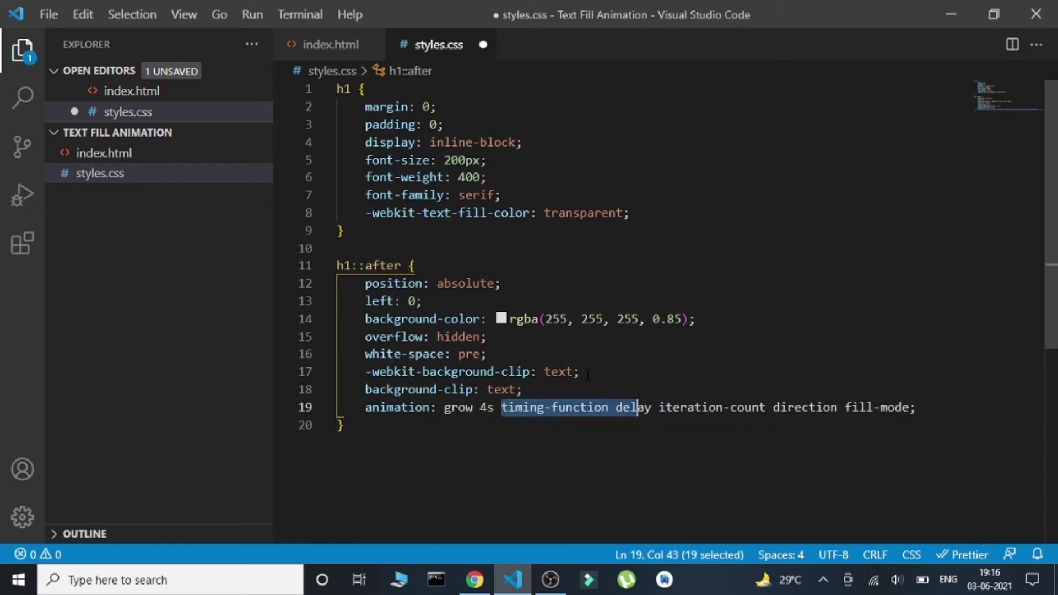
key(shift+Right)
key(shift+Right)
text(ease)
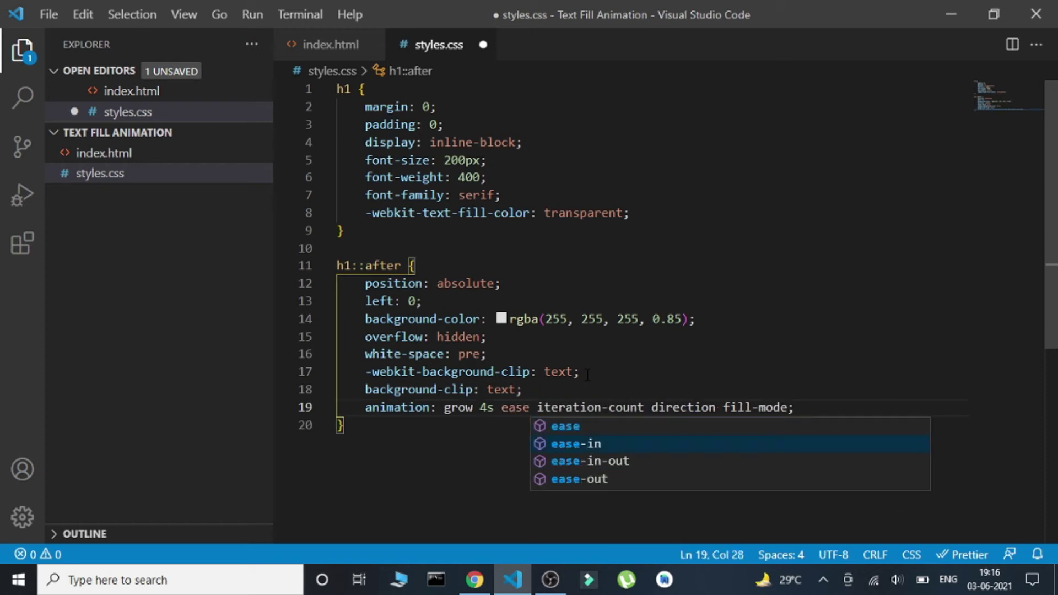
- Set the animation timing to ease-in-out and the iteration count to infinite
key(Down)
key(Return)
key(Right)
key(shift+Right)
key(shift+Right)
key(shift+Right)
key(shift+Right)
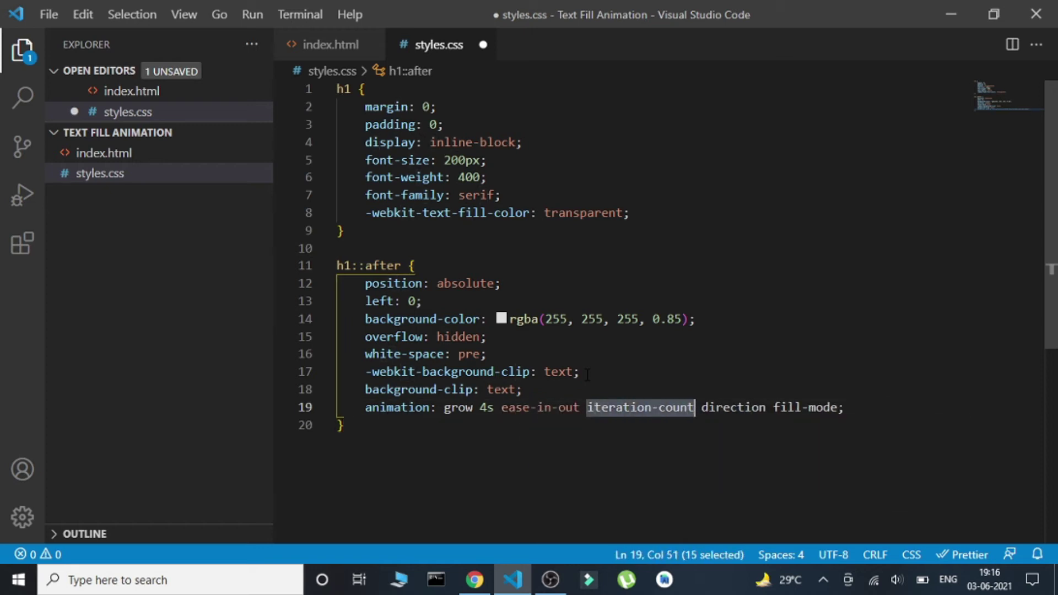
text(infi)
key(Return)
key(Right)
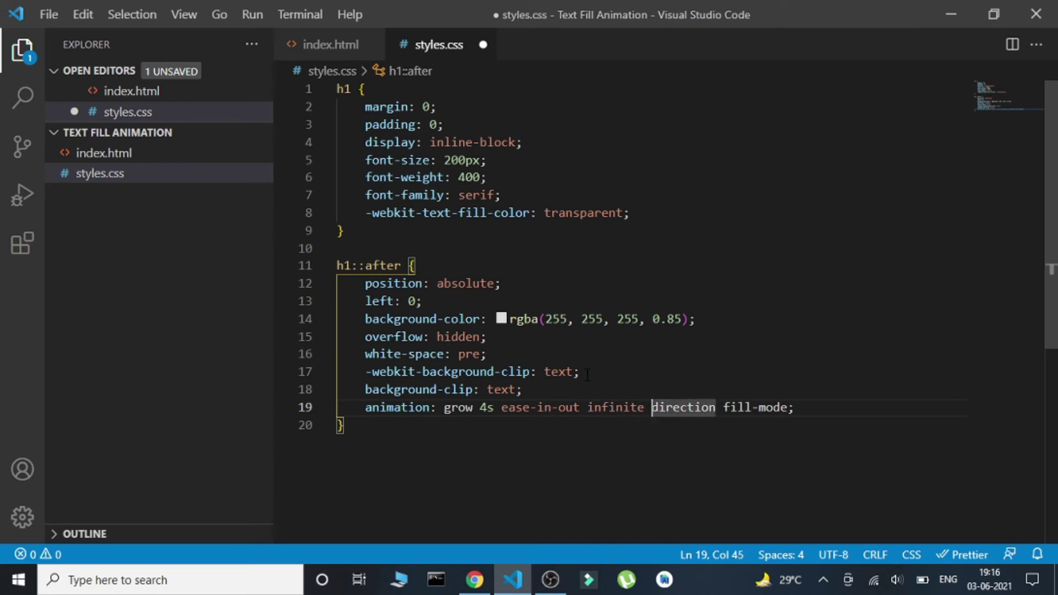
key(shift+Right)
key(shift+Right)
key(shift+Right)
key(shift+Right)
text(alte)
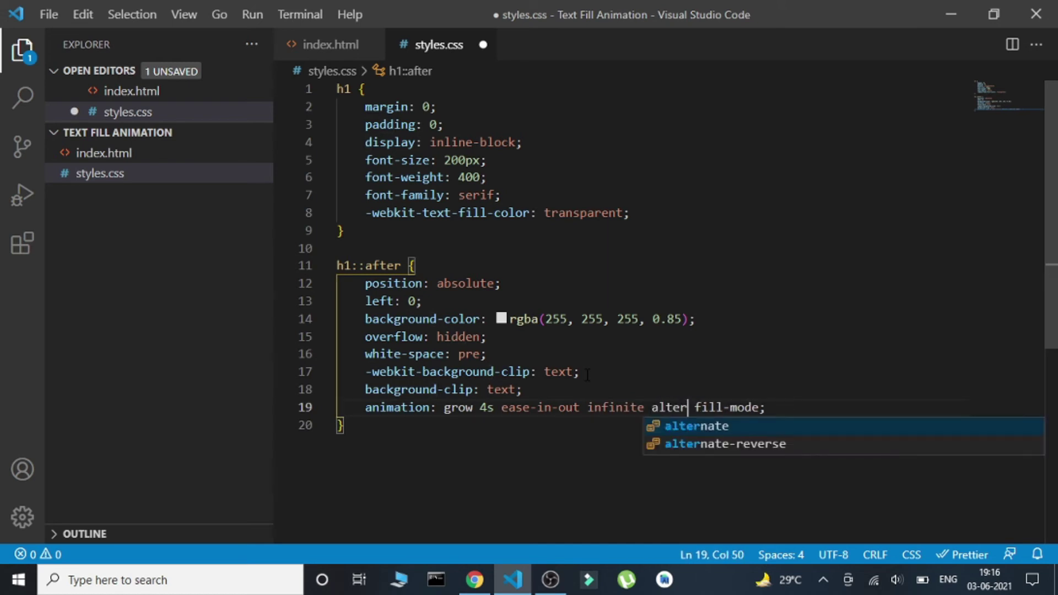
- Set animation direction alternate and fill mode both, then save styles.css
key(Return)
key(Right)
key(shift+Right)
key(shift+Right)
key(shift+Right)
key(shift+Right)
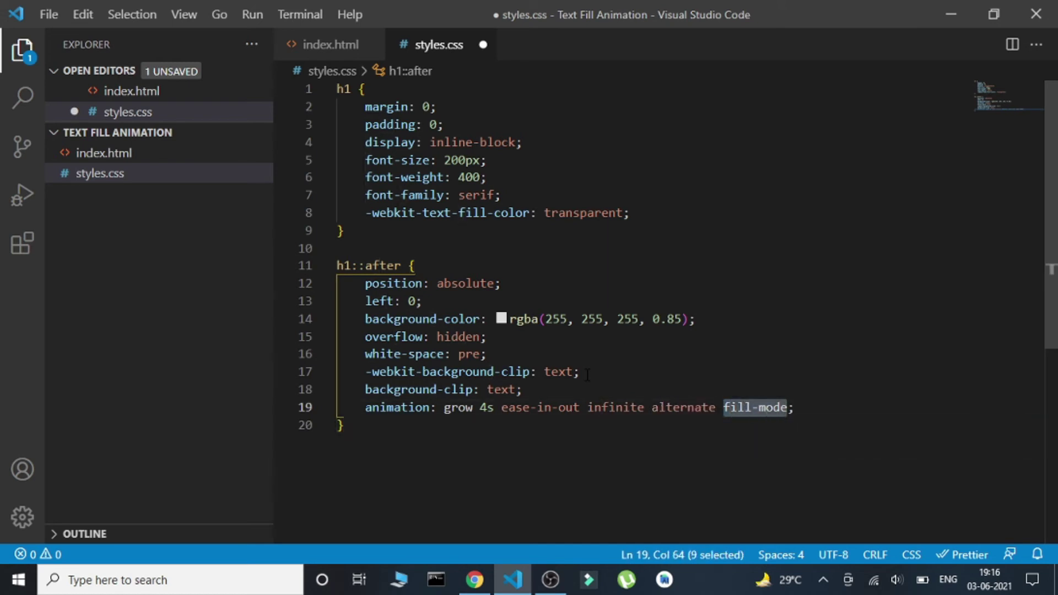
text(bo)
key(Return)
key(ctrl+s)
key(Down)
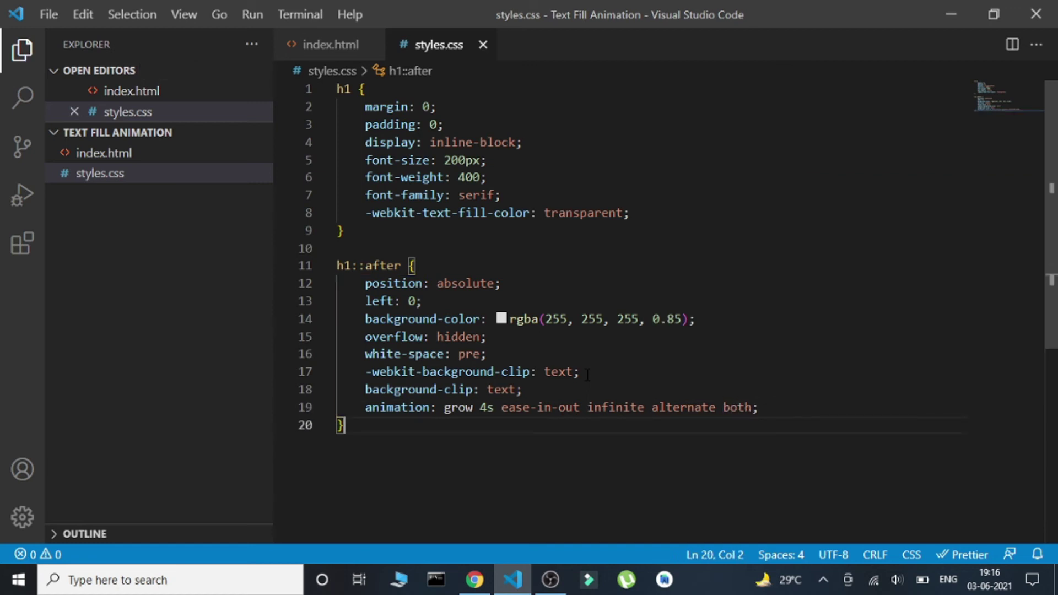
key(Return)
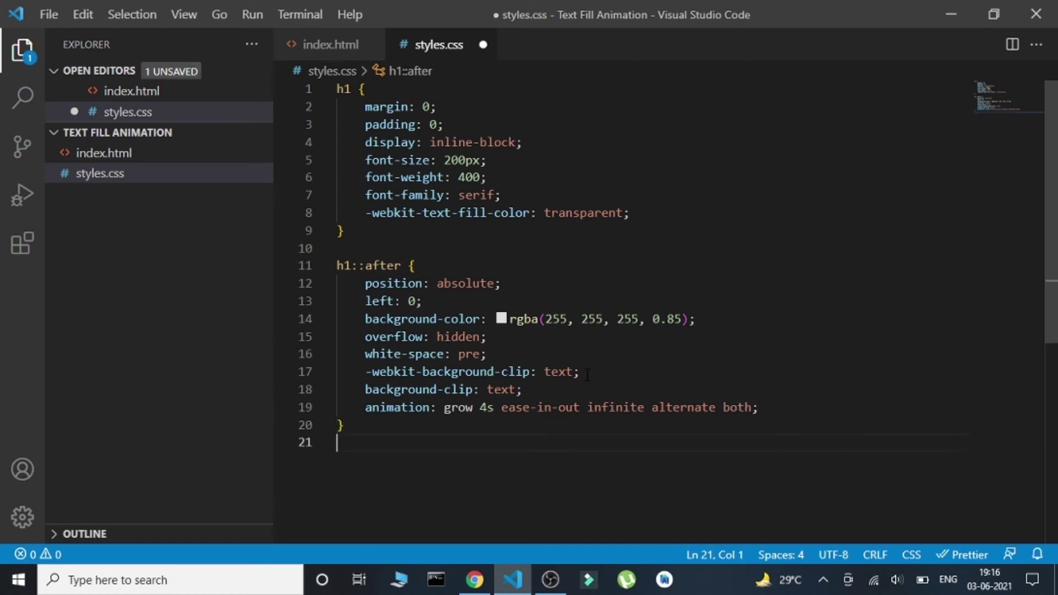
key(Return)
text(@ke)
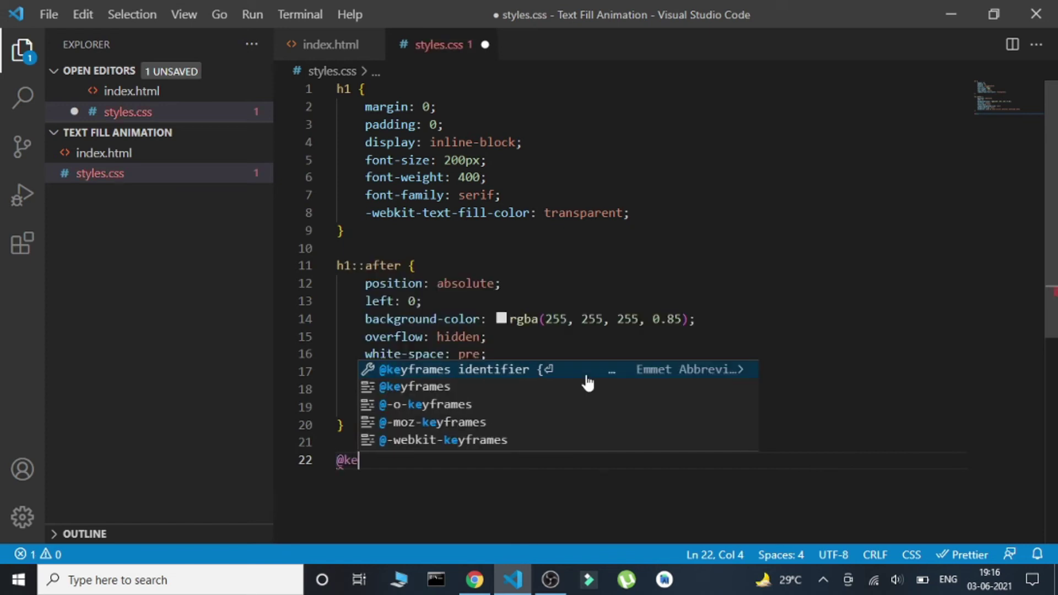
text(yframes grow )
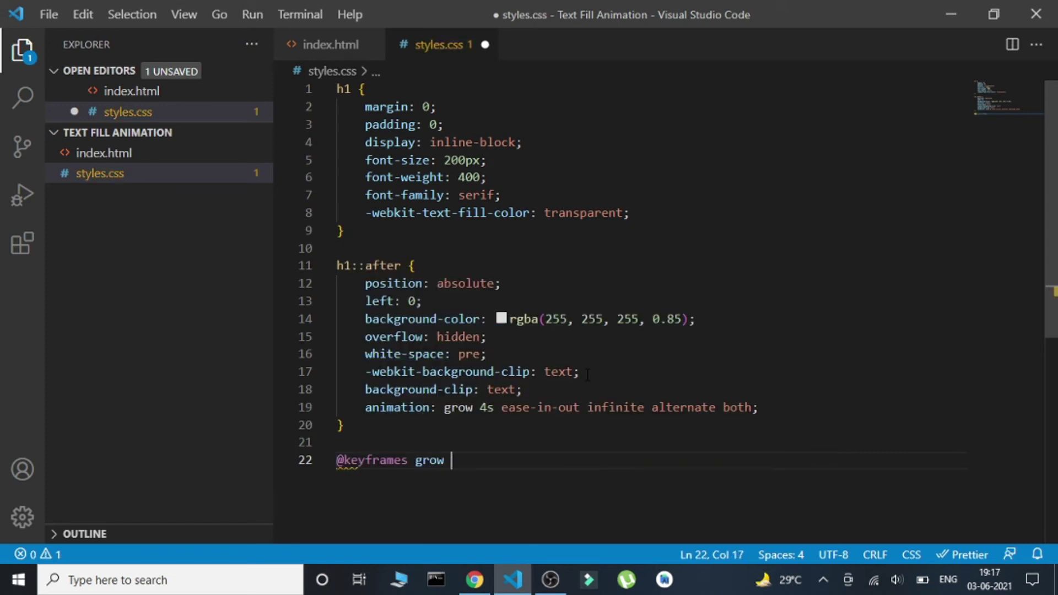
text({)
key(Return)
text(0)
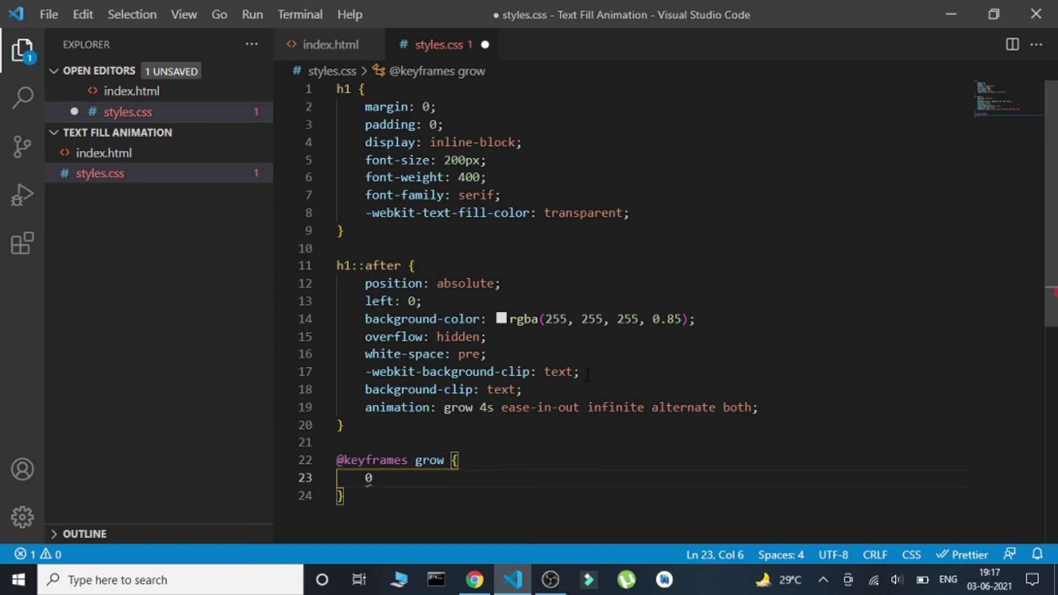
text(, 10%, 90%,)
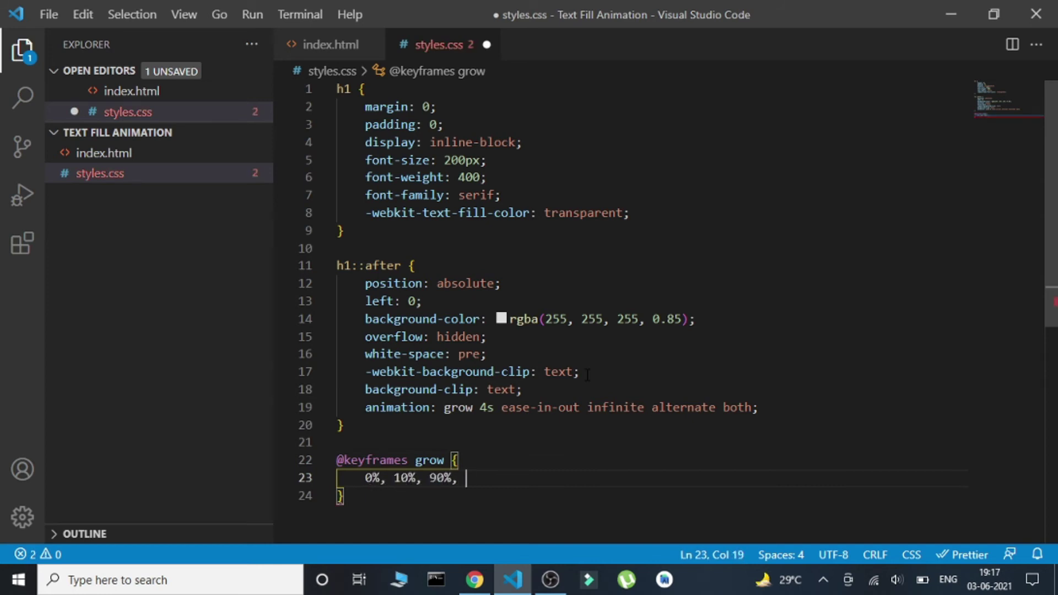
text(100% {)
key(Return)
text(wid)
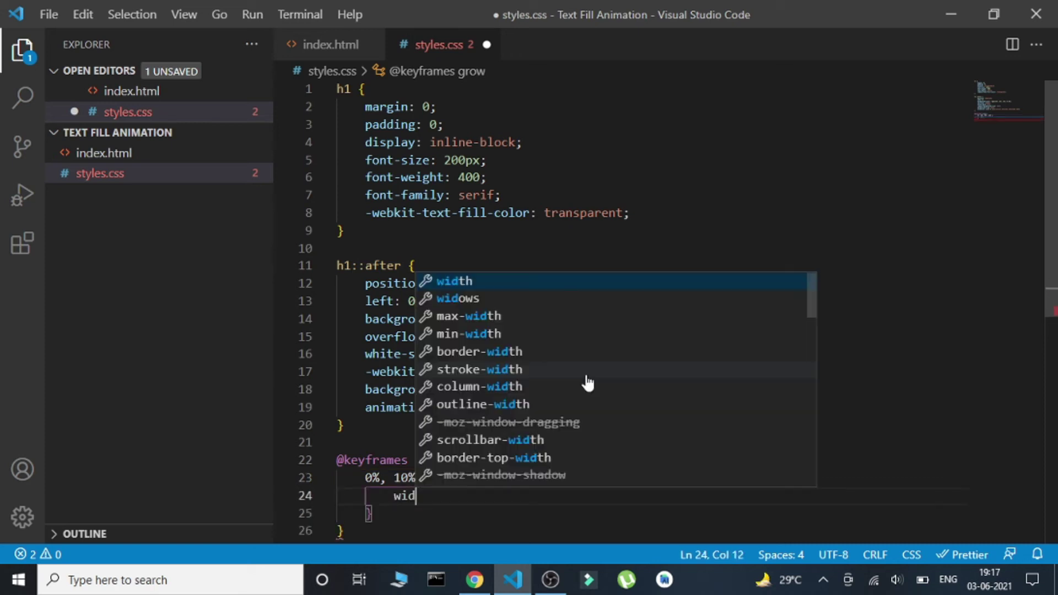
key(Return)
text(0;)
- Add a 50% keyframe rule setting width to 100%
key(Down)
key(Return)
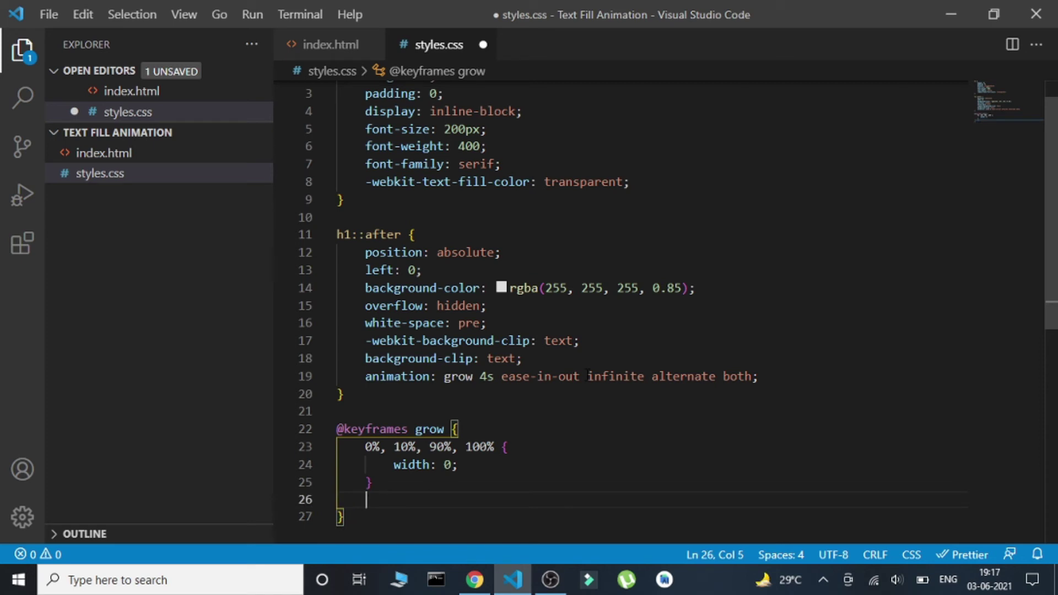
text({)
key(Return)
text(width: )
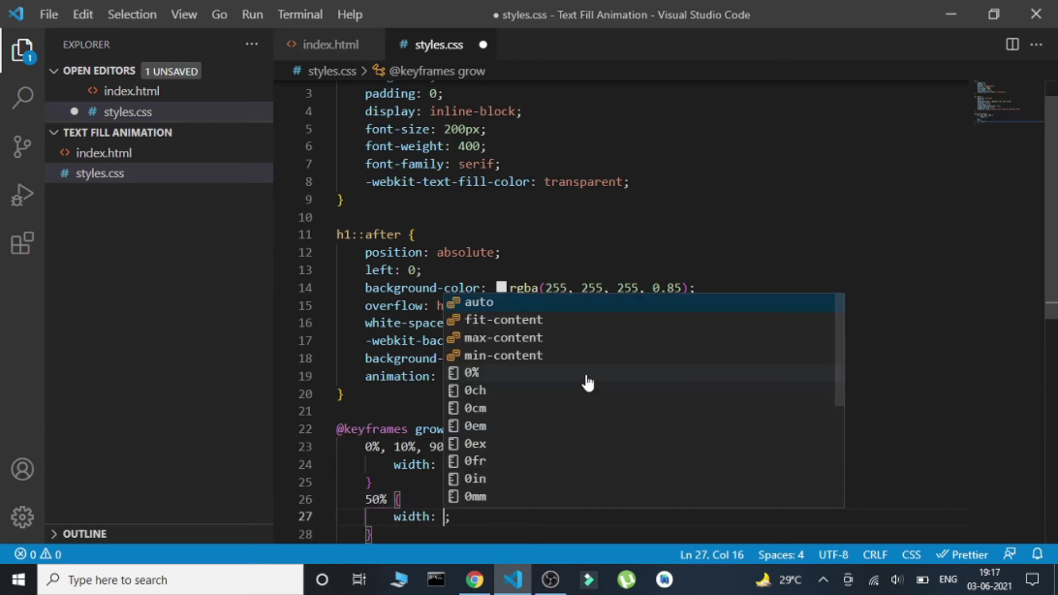
text(100%)
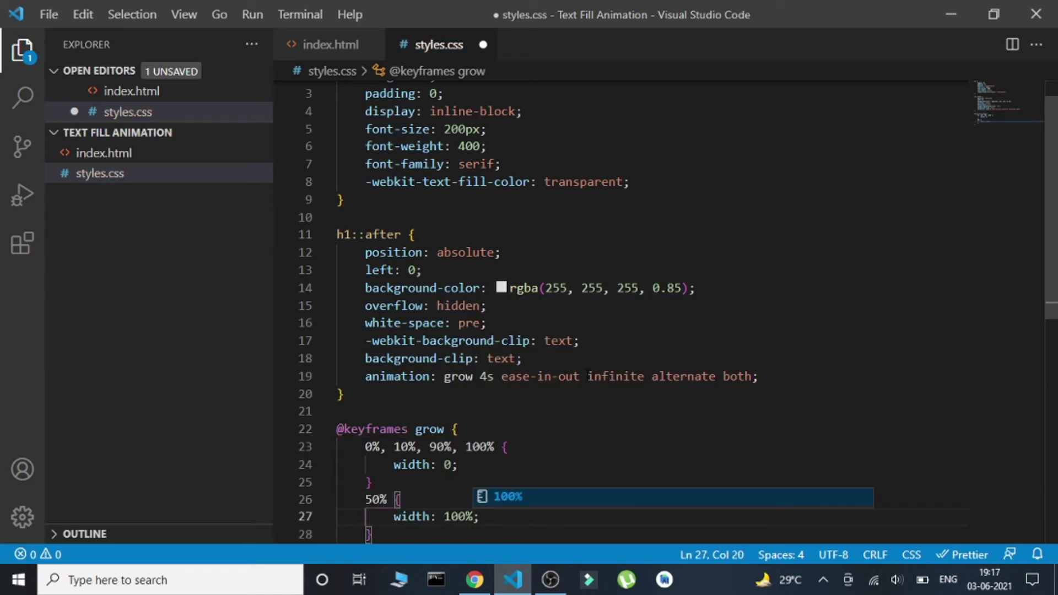
text(;)
click(587, 375)
scroll(587, 331, down, 2)
scroll(588, 393, down, 1)
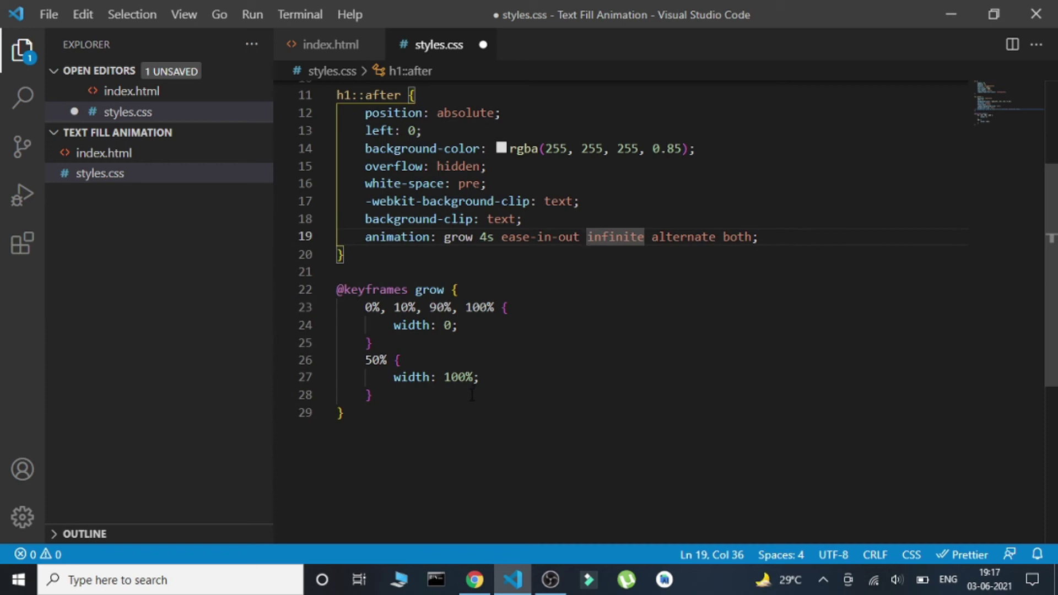
- Preview the page in the browser and highlight the background-color declaration
key(alt+Tab)
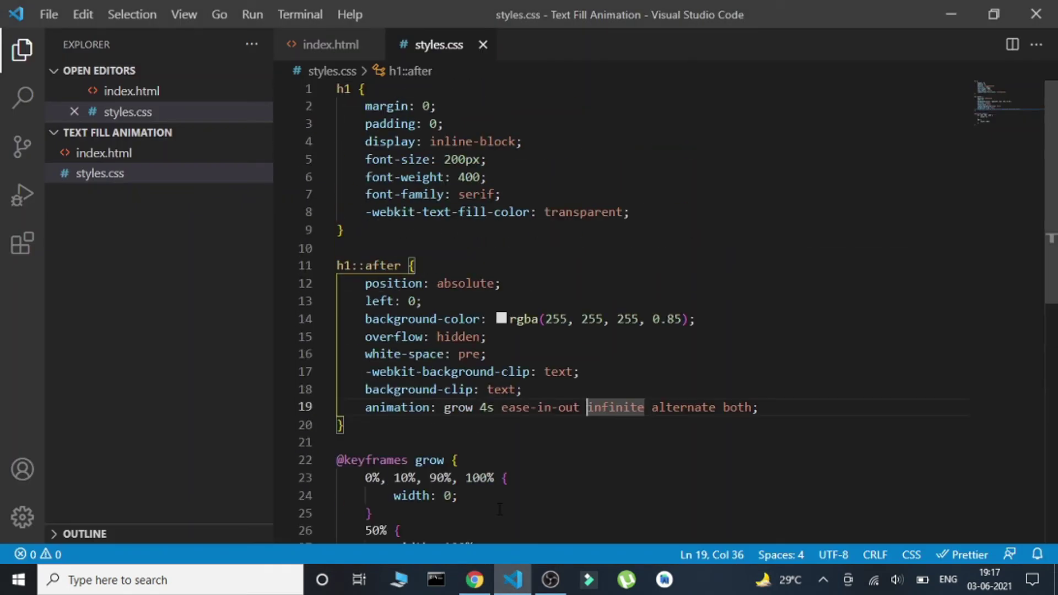
drag(364, 319, 494, 319)
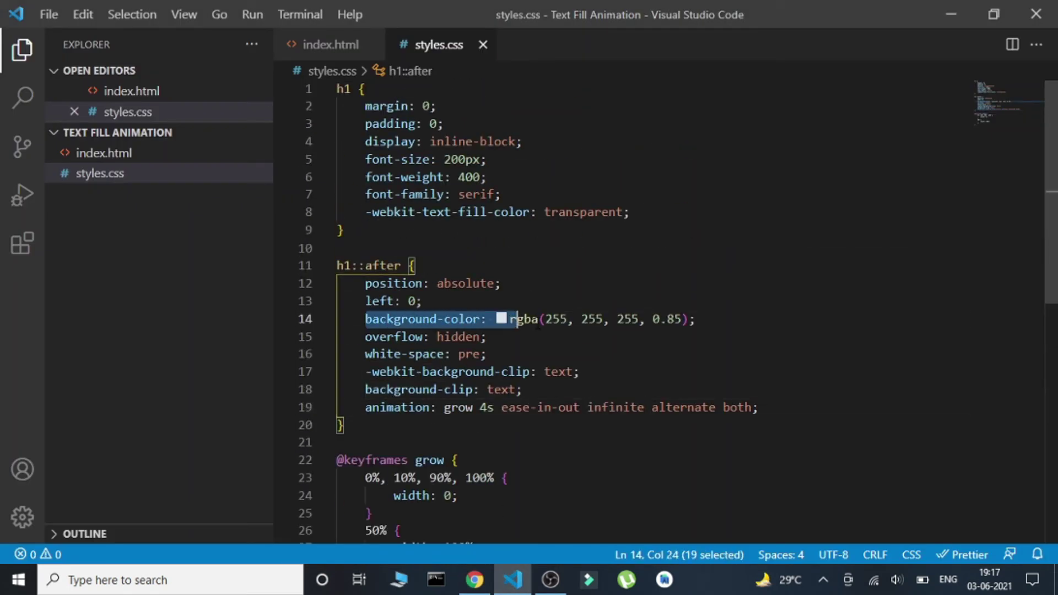
click(572, 319)
- Add a body rule with a black background at the top of styles.css and save
click(386, 106)
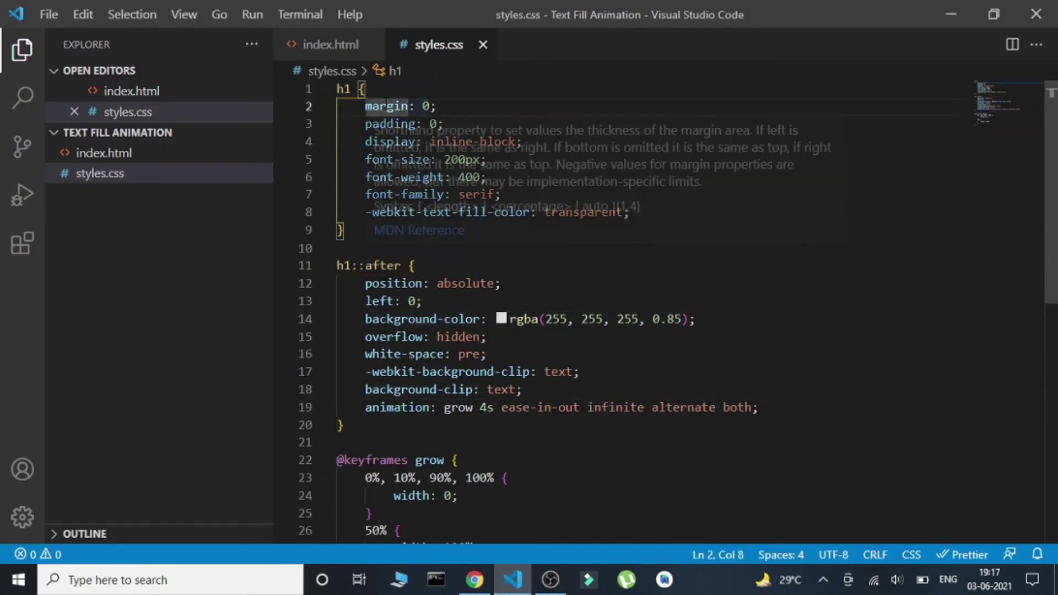
key(ctrl+Home)
key(Return)
key(Return)
key(Up)
key(Up)
text(bo)
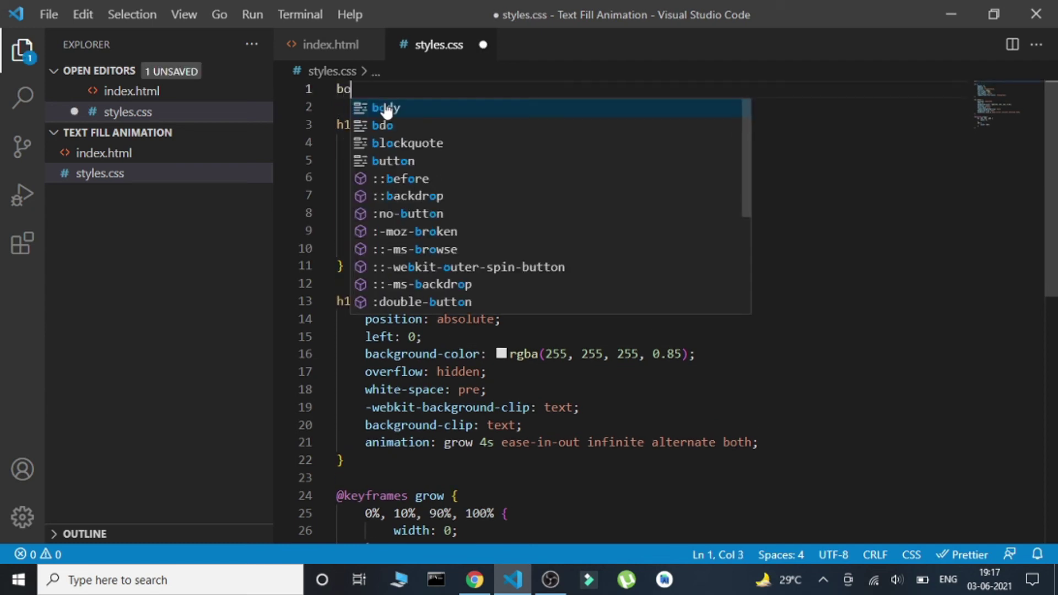
text(dy {)
key(Return)
text(ba)
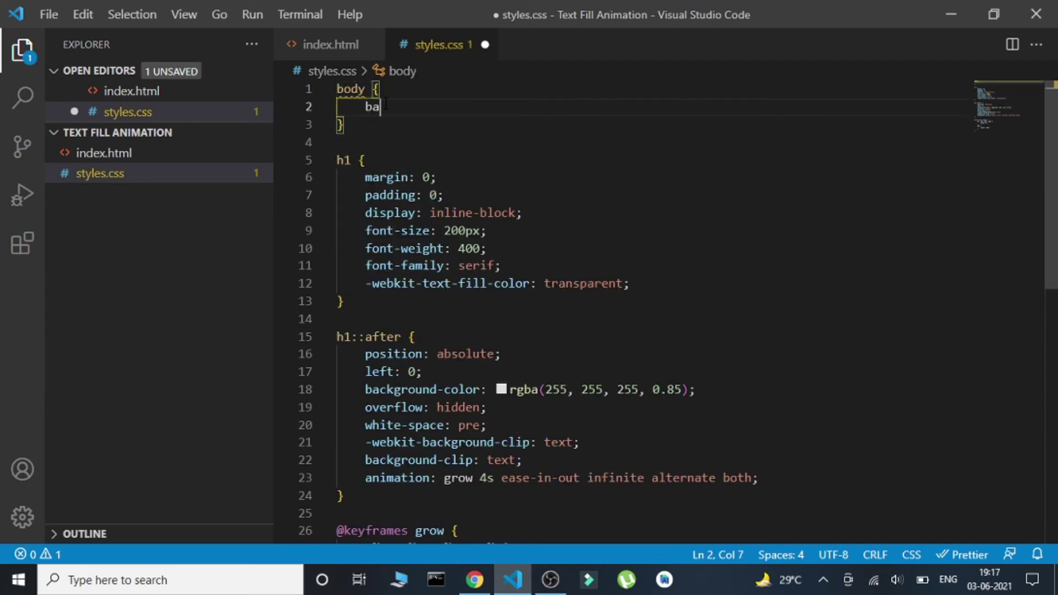
text(ckgrou)
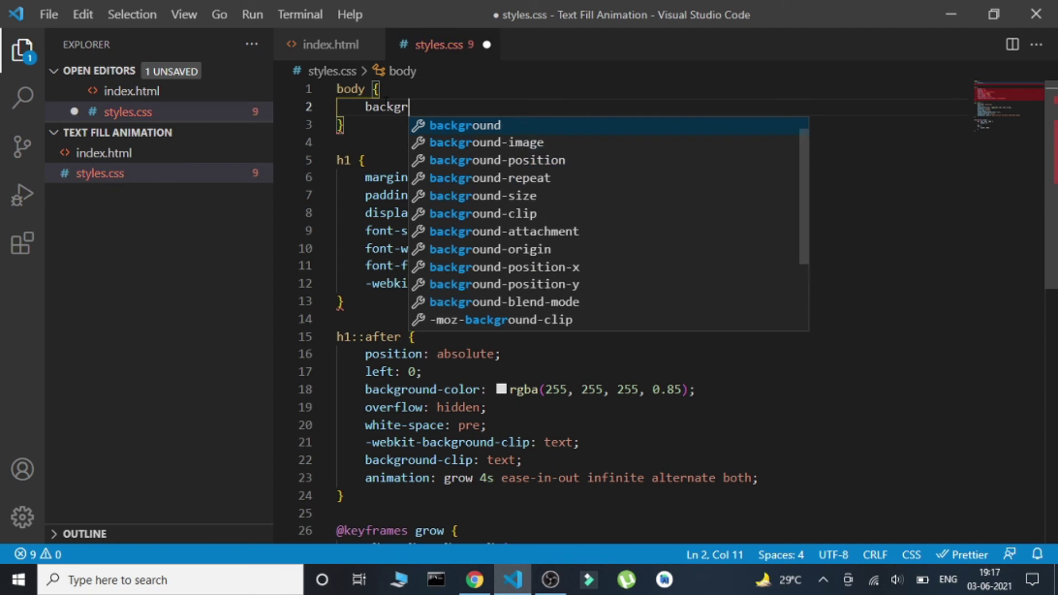
key(Return)
text(bla)
key(Return)
key(ctrl+s)
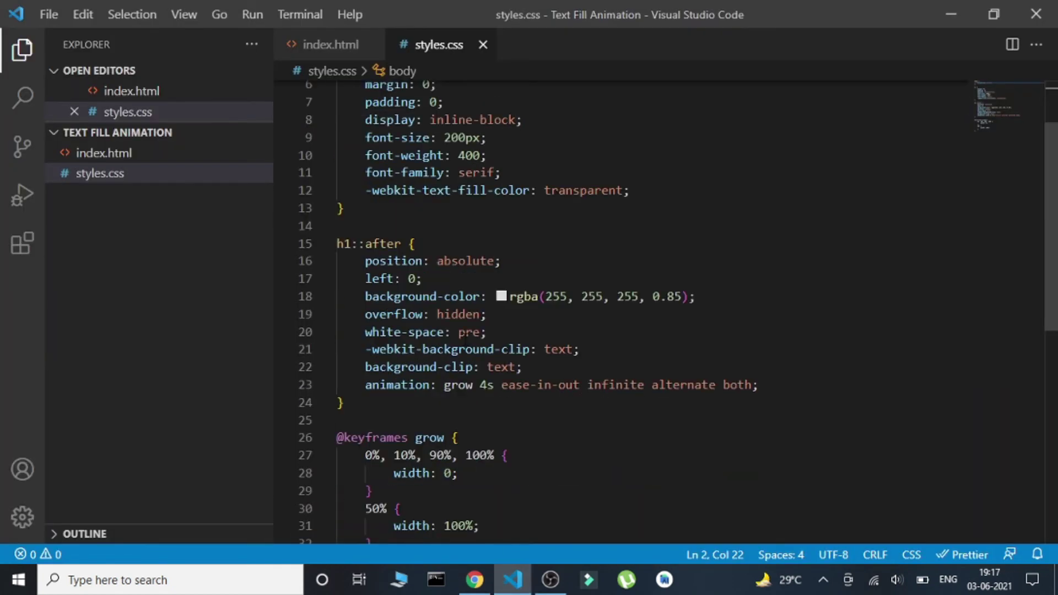
- Add the declaration content: attr(data-text); below left: 0 in the h1::after rule, correcting typos
click(445, 282)
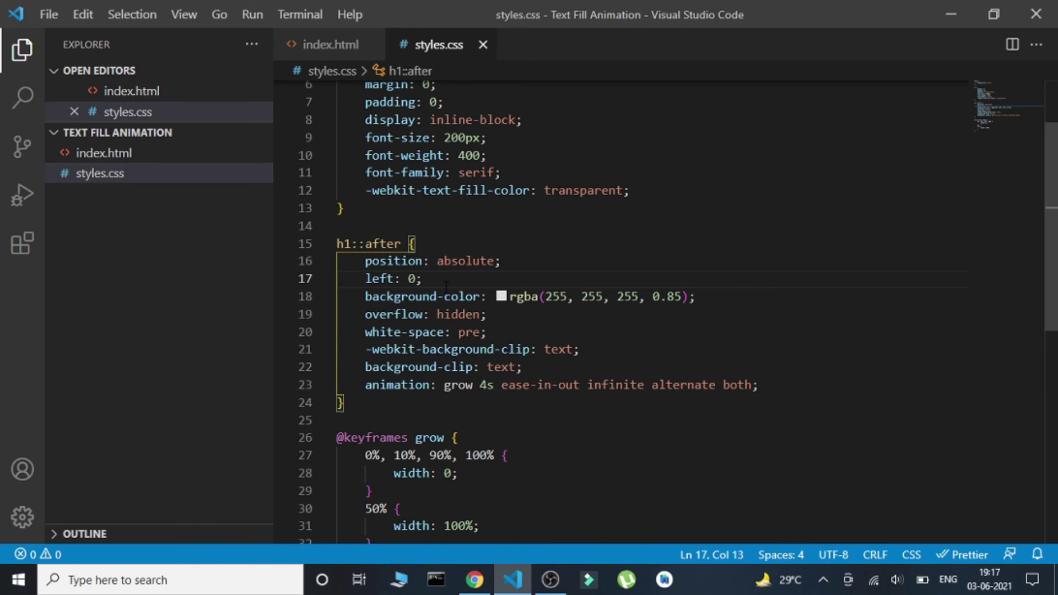
key(Return)
text(conte)
key(Return)
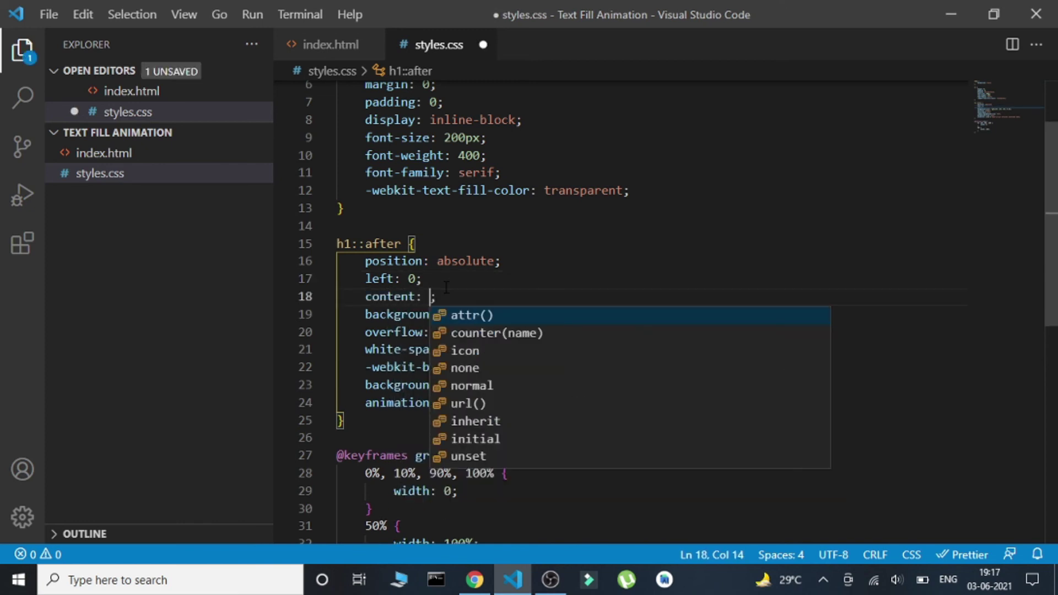
text(attr()
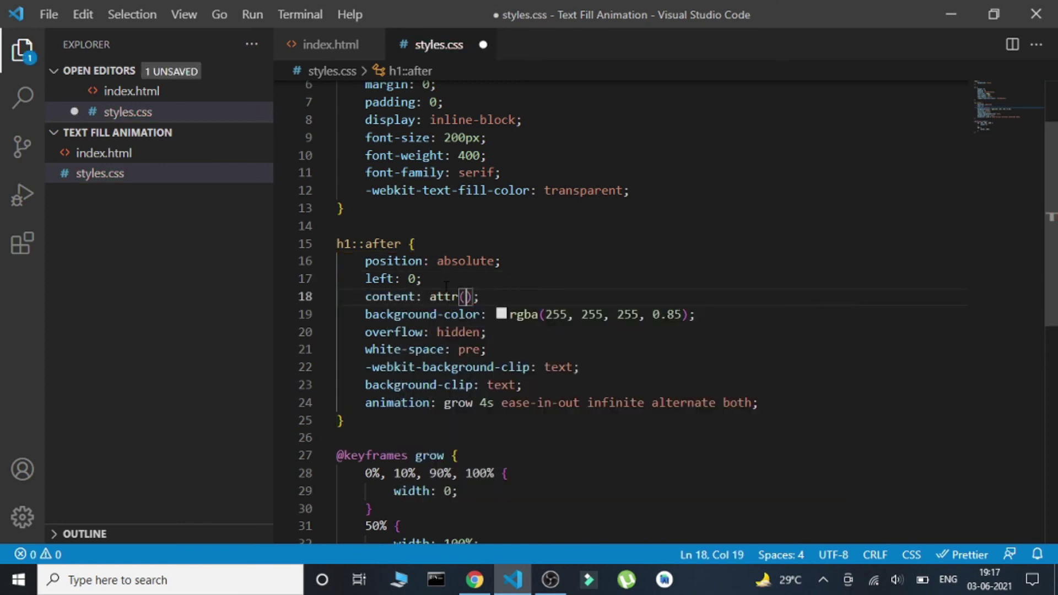
text(adat)
key(BackSpace)
key(BackSpace)
key(BackSpace)
text(da)
text(ta)
key(BackSpace)
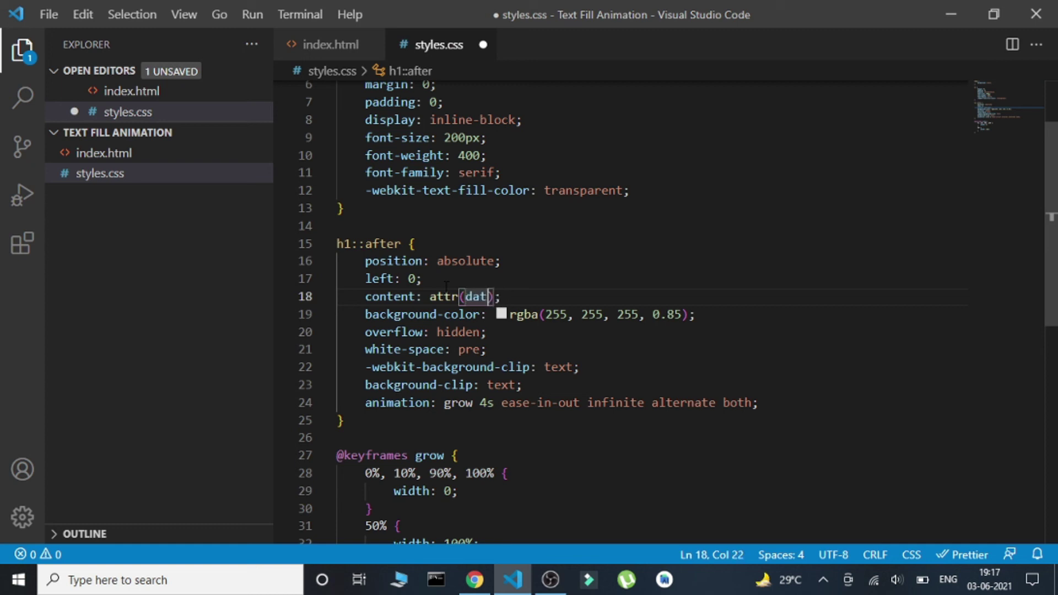
text(-texty)
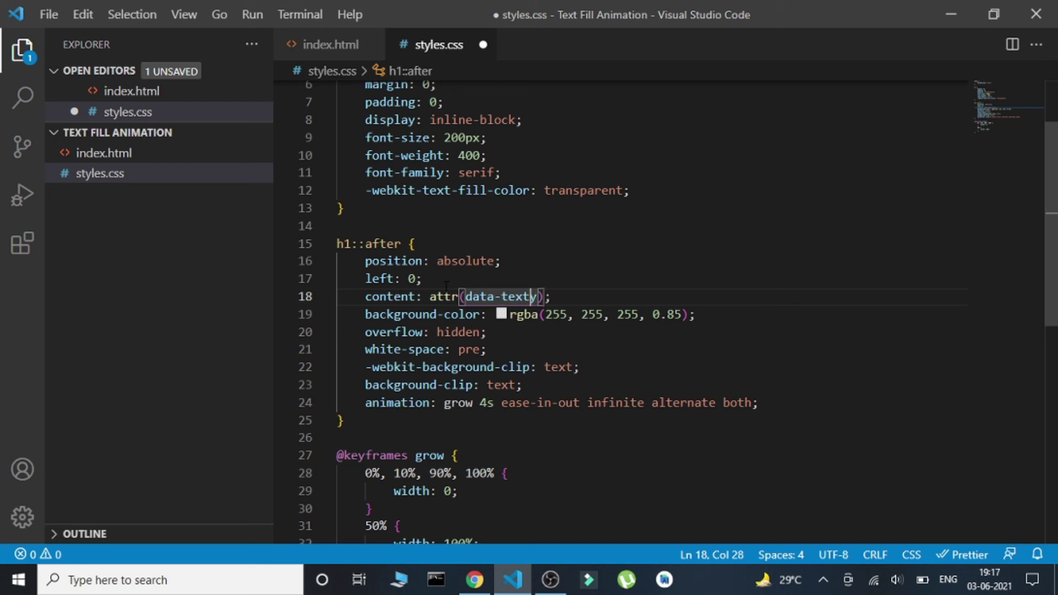
key(BackSpace)
click(584, 296)
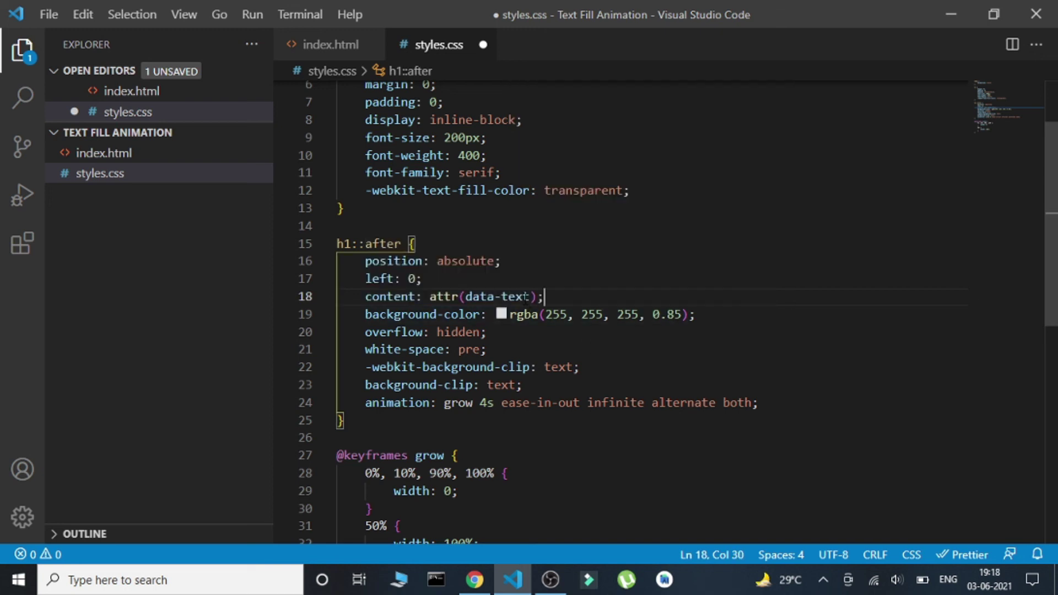
drag(522, 296, 482, 297)
click(337, 243)
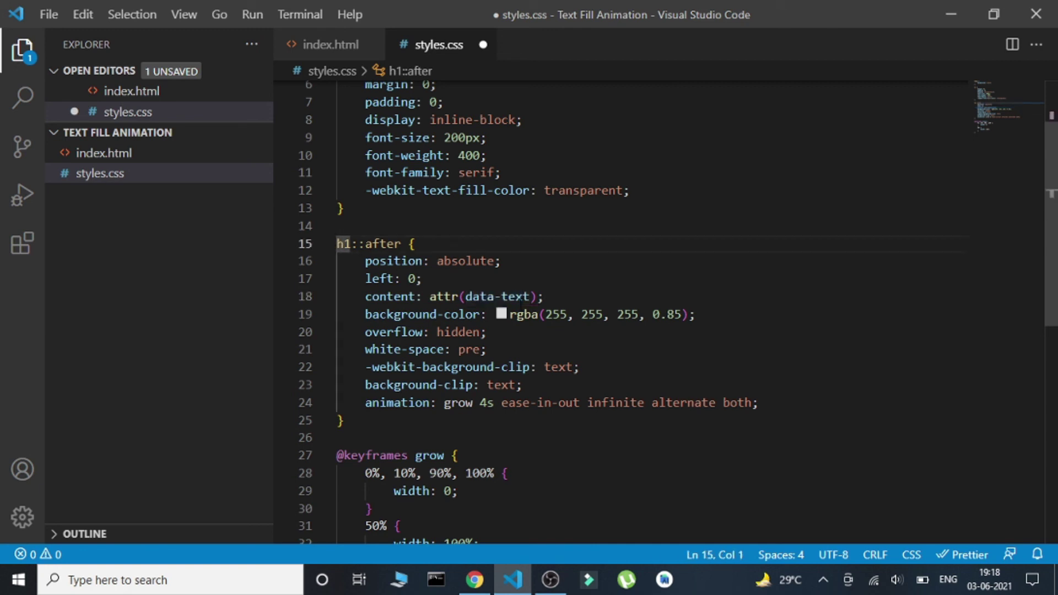
mouse_move(329, 45)
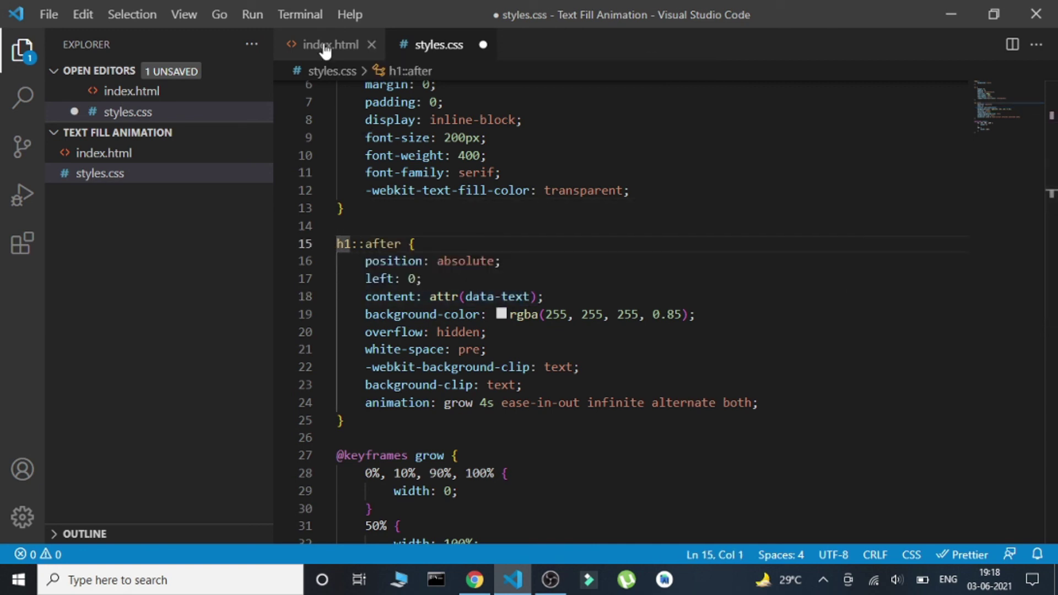
- Add data-text='S.G. Codes' to the h1 tag in index.html and save the file
click(325, 51)
click(416, 284)
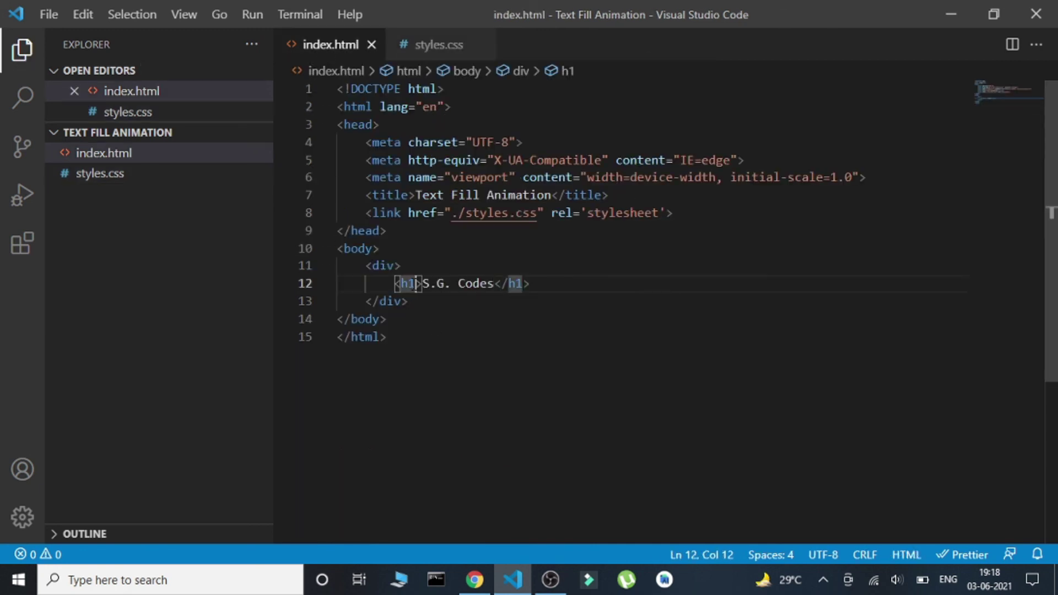
text(data-text)
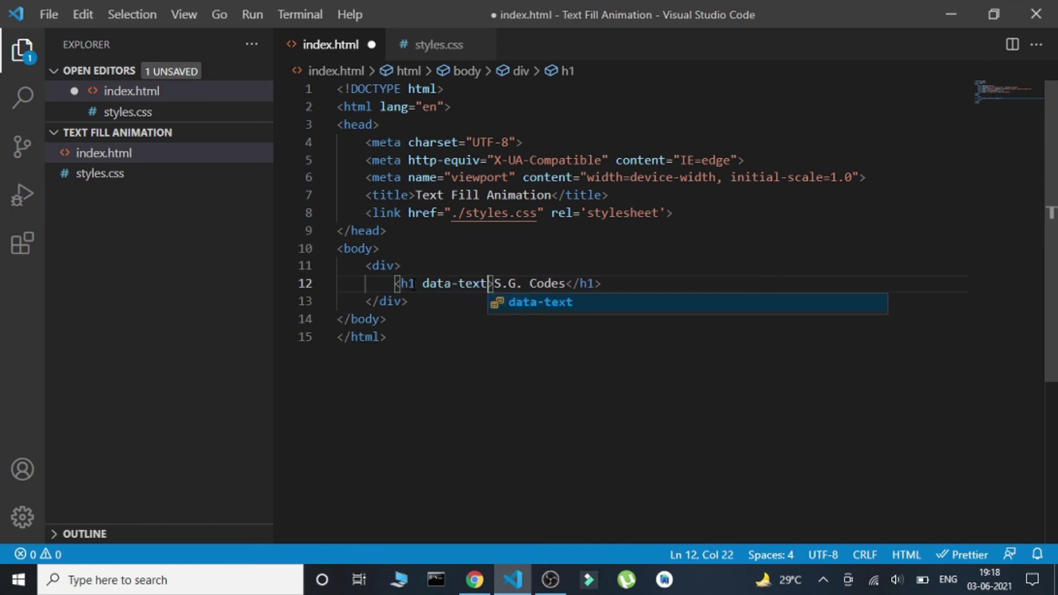
text(='S.G)
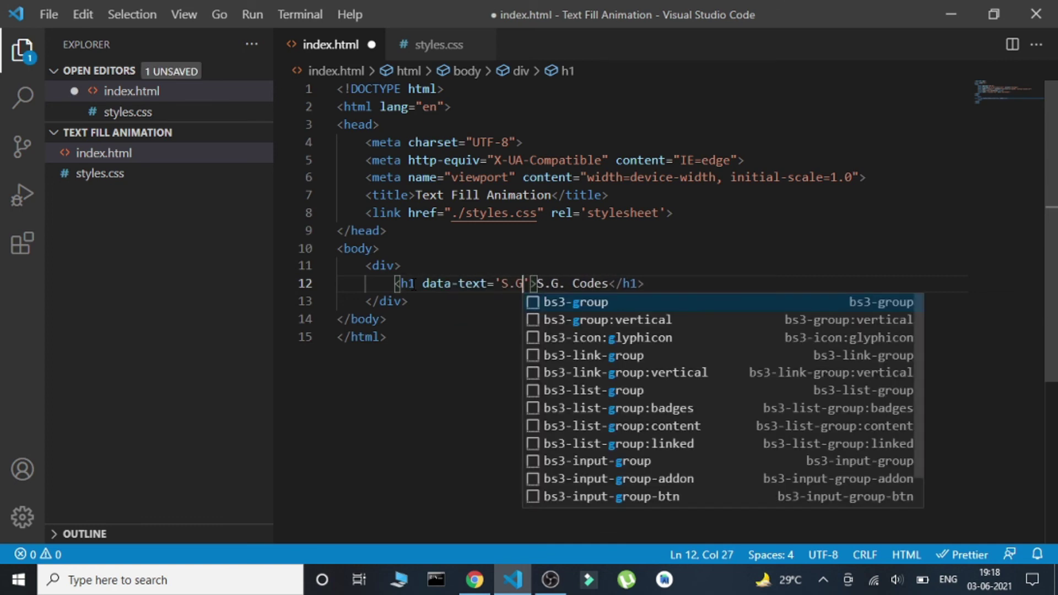
text(. Codes')
key(ctrl+s)
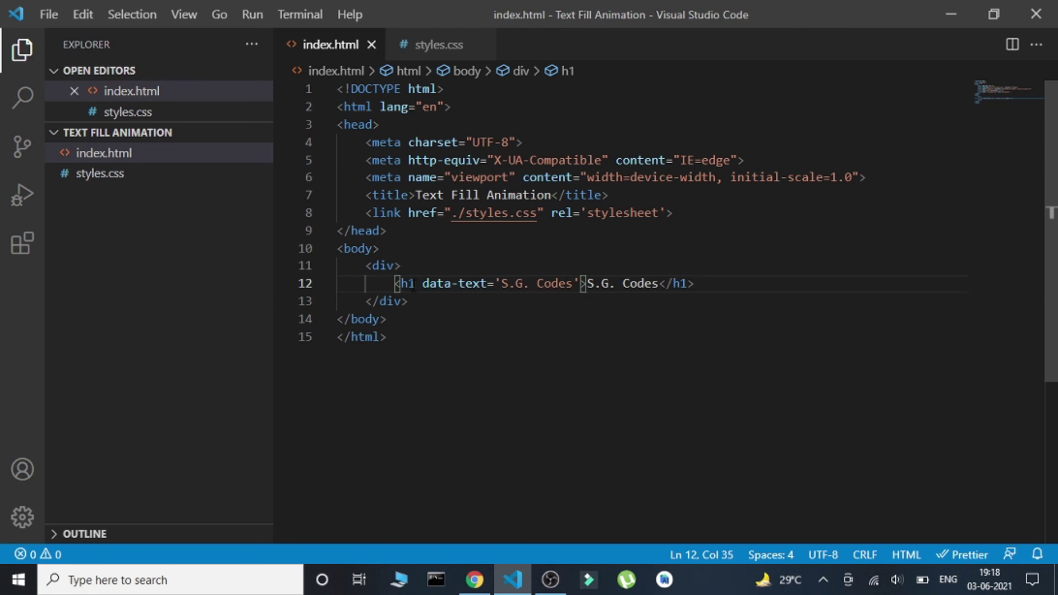
double_click(642, 284)
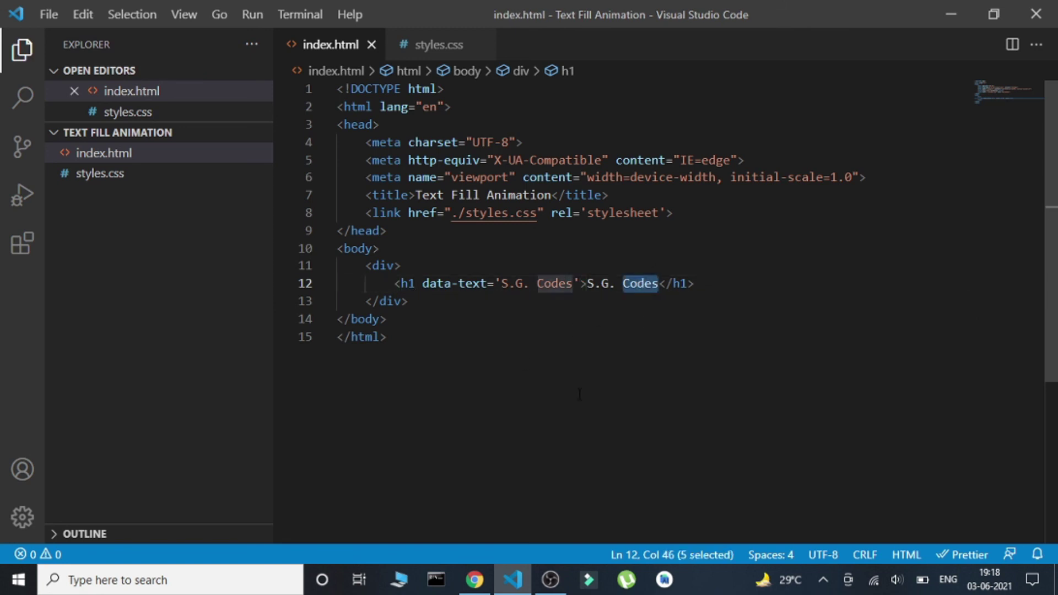